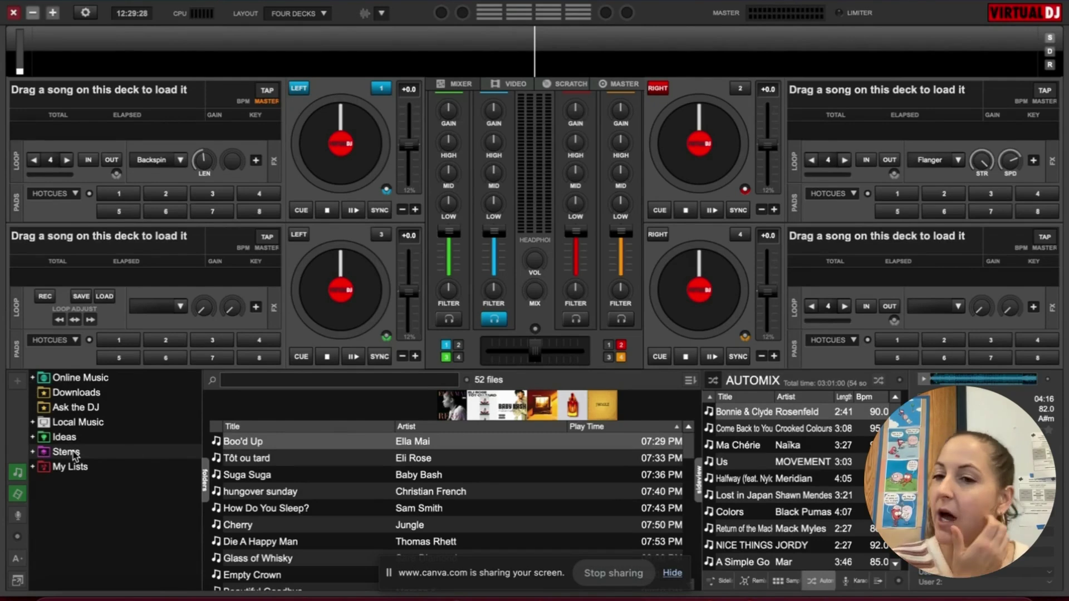
Step: Expand History under Ideas in the folder tree and open the 2024-11-14 play history list
{"action": "left_click", "coordinate": [33, 438]}
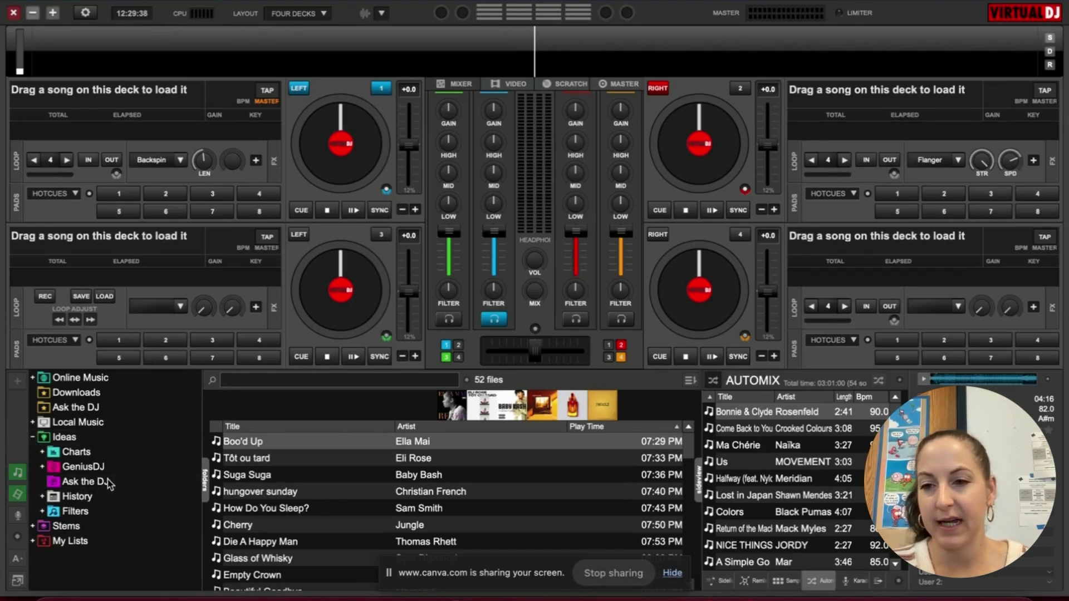
{"action": "left_click", "coordinate": [43, 497]}
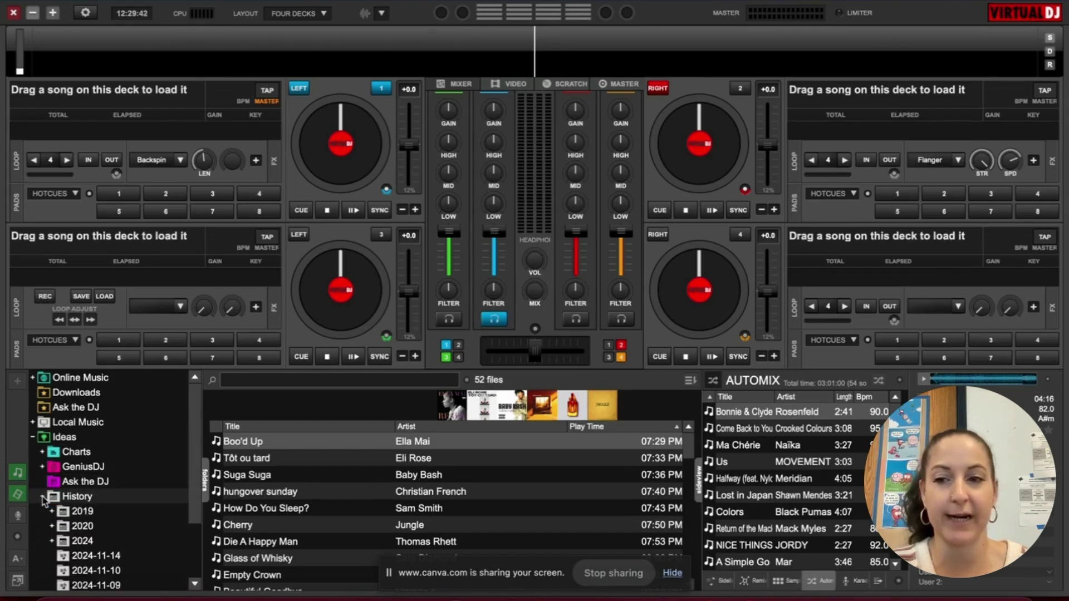
{"action": "scroll", "coordinate": [44, 501], "scroll_direction": "down", "scroll_amount": 3}
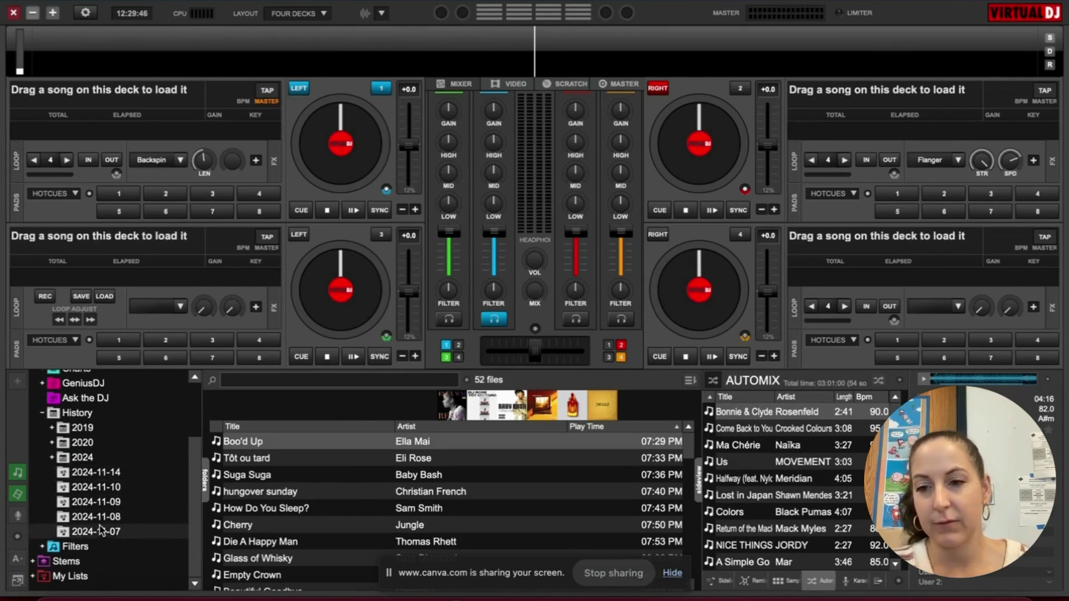
{"action": "left_click", "coordinate": [96, 473]}
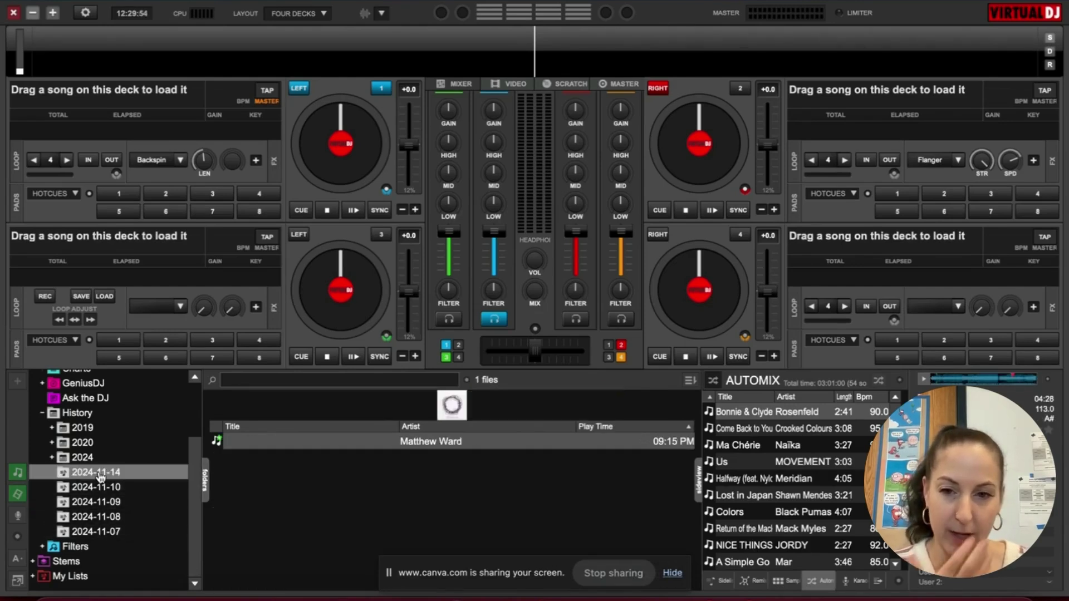
Step: Look through the songs in the history lists dated 2024-11-10, 2024-11-09, 2024-11-08 and 2024-11-07
{"action": "left_click", "coordinate": [100, 488]}
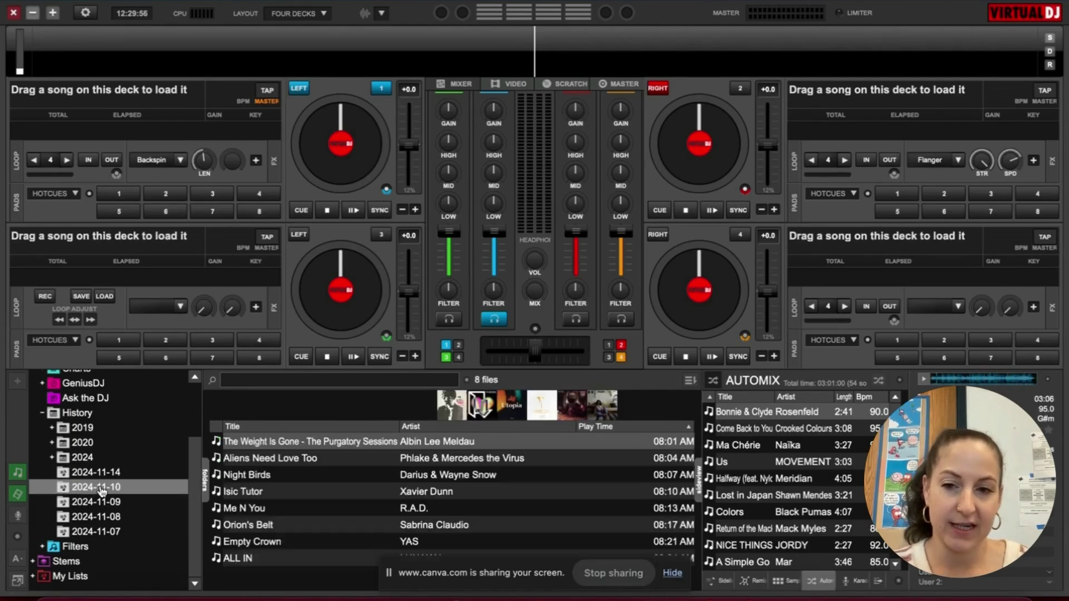
{"action": "left_click", "coordinate": [125, 502]}
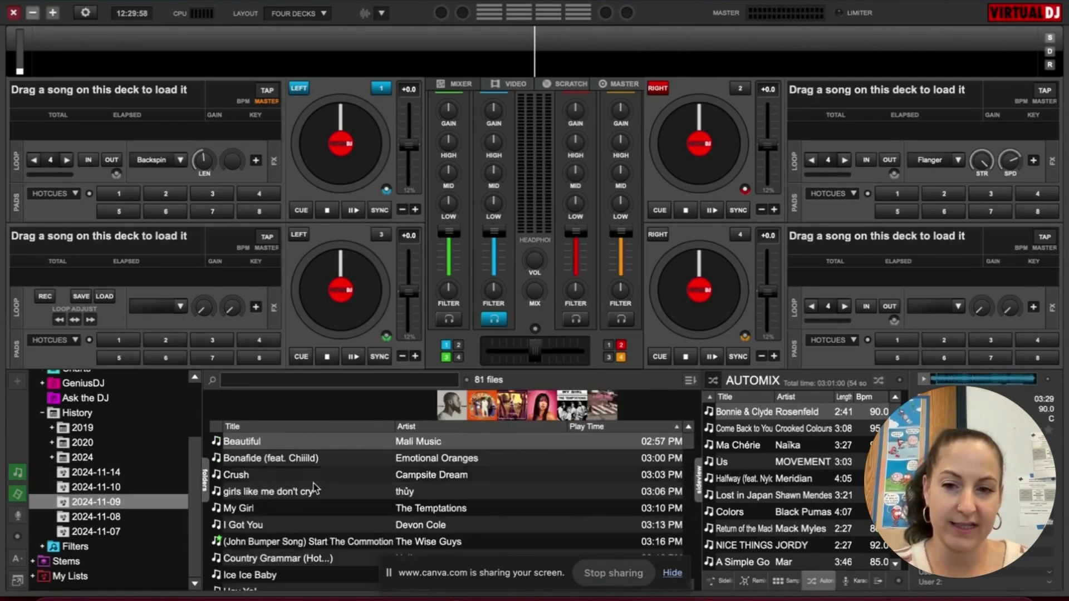
{"action": "scroll", "coordinate": [320, 487], "scroll_direction": "down", "scroll_amount": 15}
{"action": "scroll", "coordinate": [325, 488], "scroll_direction": "up", "scroll_amount": 15}
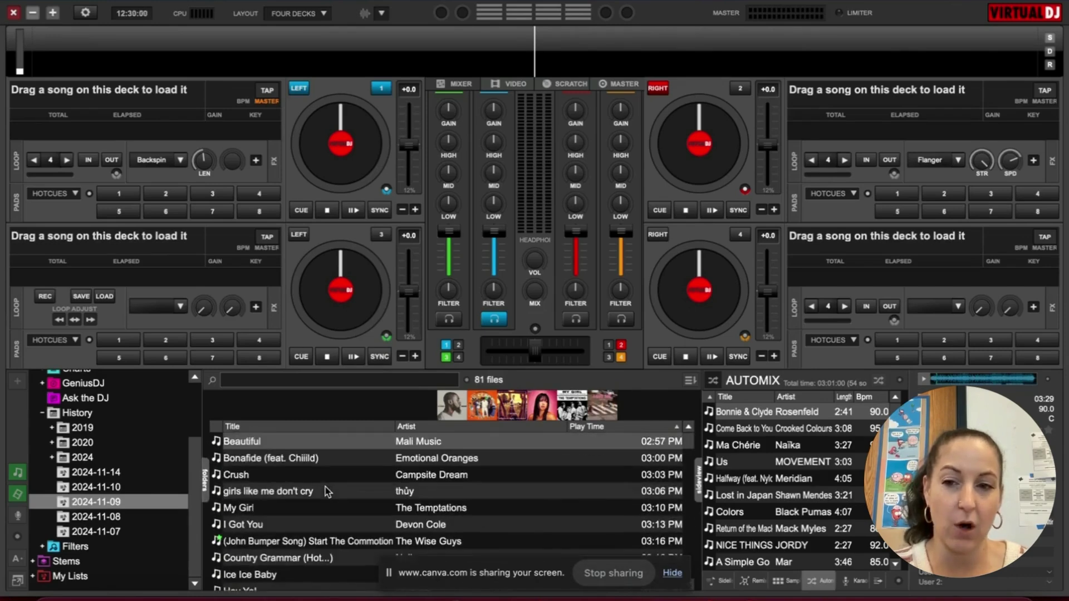
{"action": "left_click", "coordinate": [140, 518]}
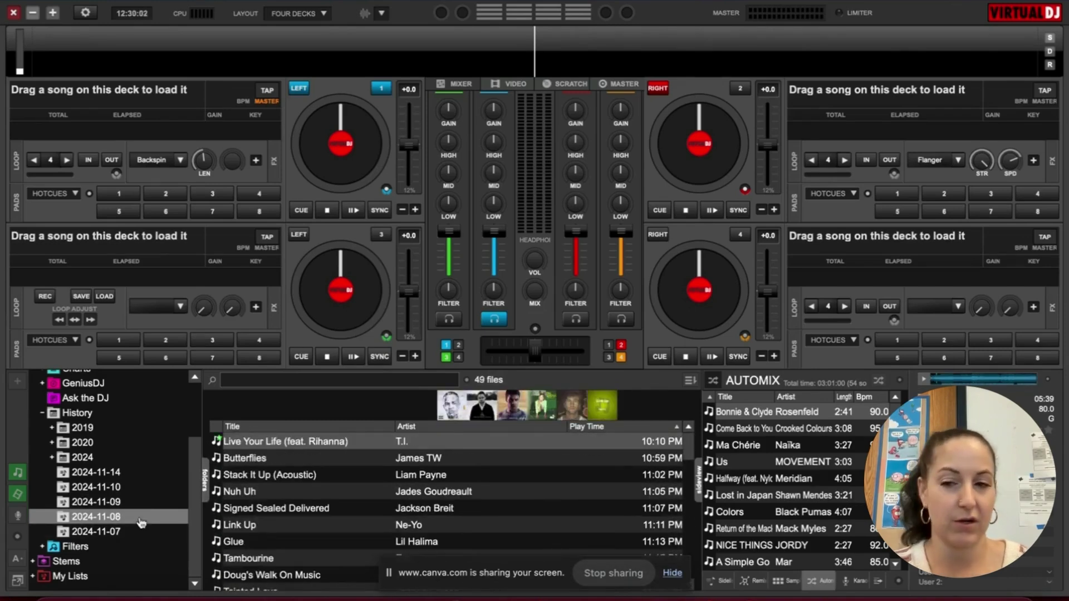
{"action": "left_click", "coordinate": [137, 532]}
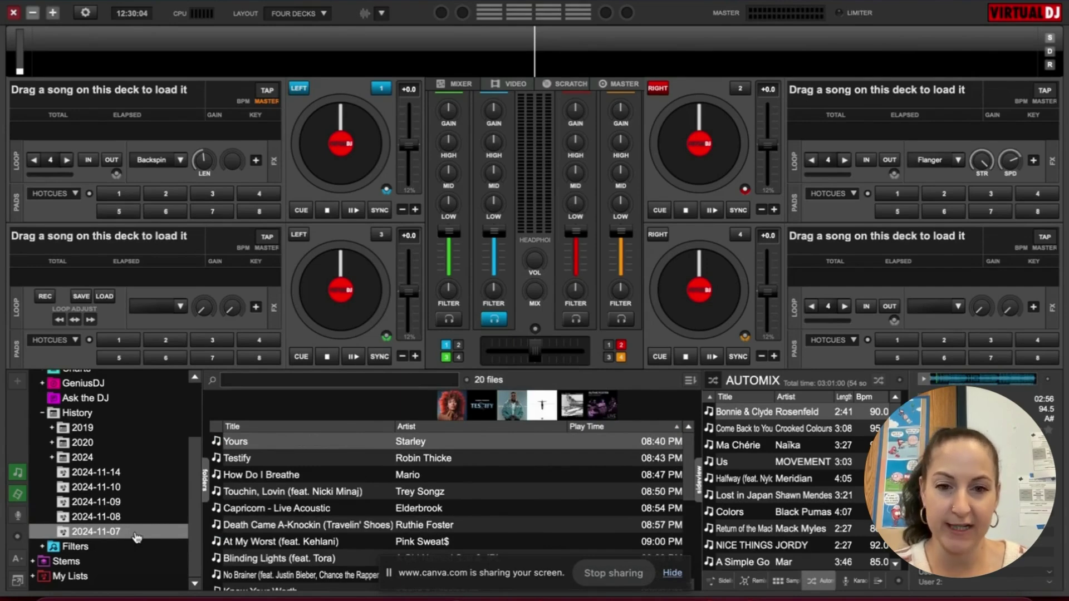
Step: Expand the 2024 history folder with its months 02, 03 and 05, and view the 2024-05-18 list
{"action": "left_click", "coordinate": [53, 459]}
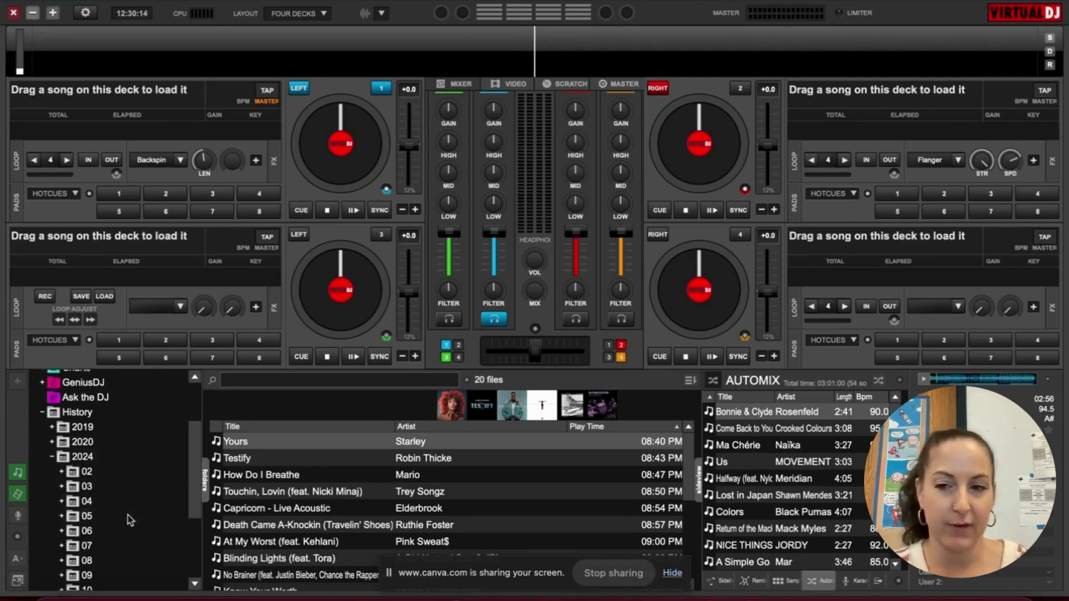
{"action": "scroll", "coordinate": [127, 517], "scroll_direction": "down", "scroll_amount": 2}
{"action": "left_click", "coordinate": [61, 429]}
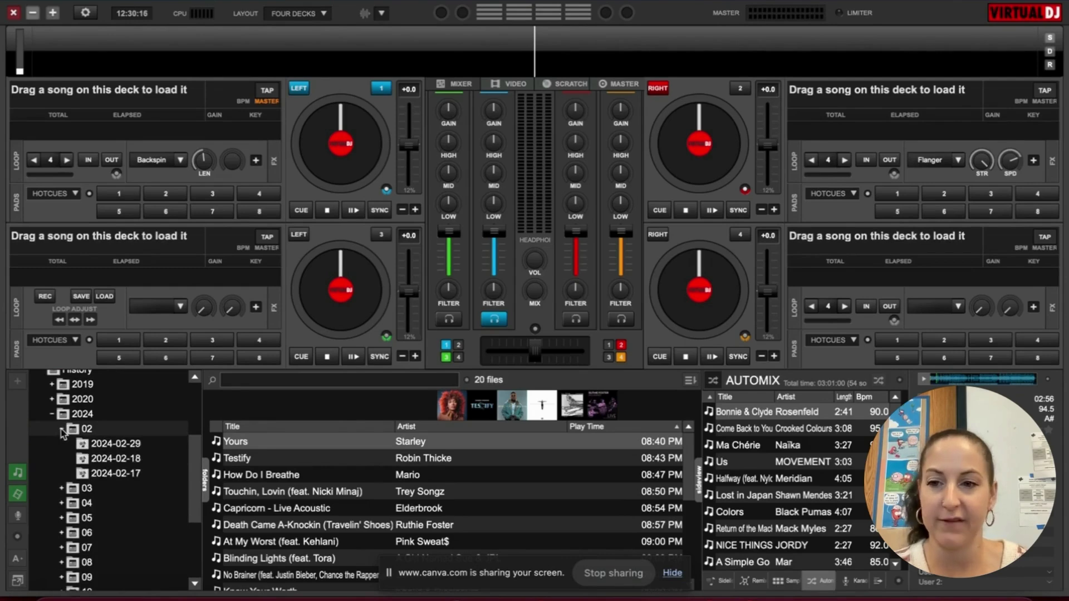
{"action": "scroll", "coordinate": [114, 473], "scroll_direction": "down", "scroll_amount": 2}
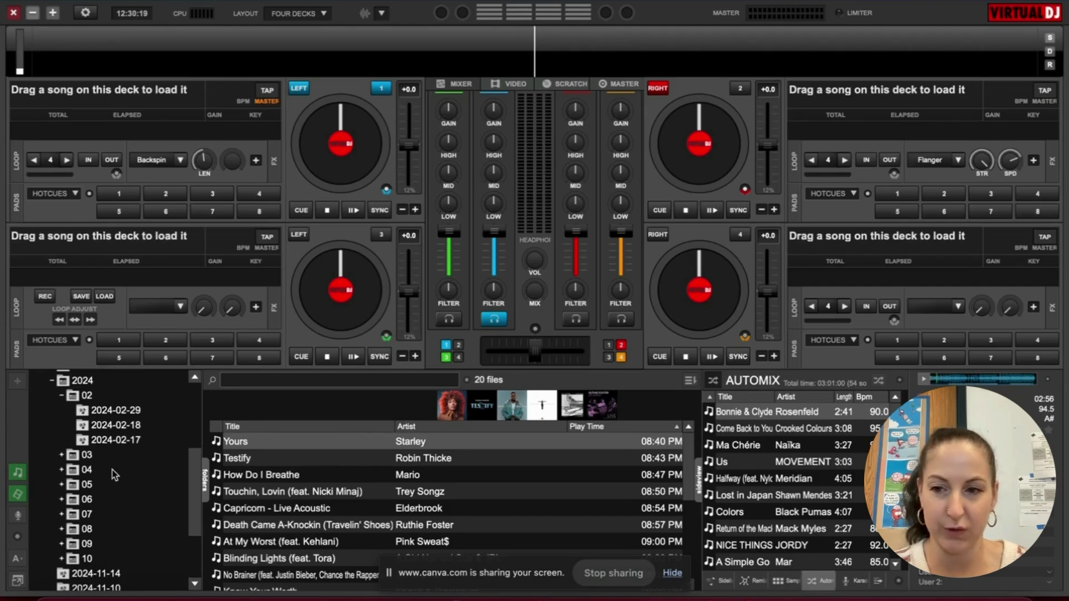
{"action": "left_click", "coordinate": [61, 456]}
{"action": "scroll", "coordinate": [64, 461], "scroll_direction": "down", "scroll_amount": 3}
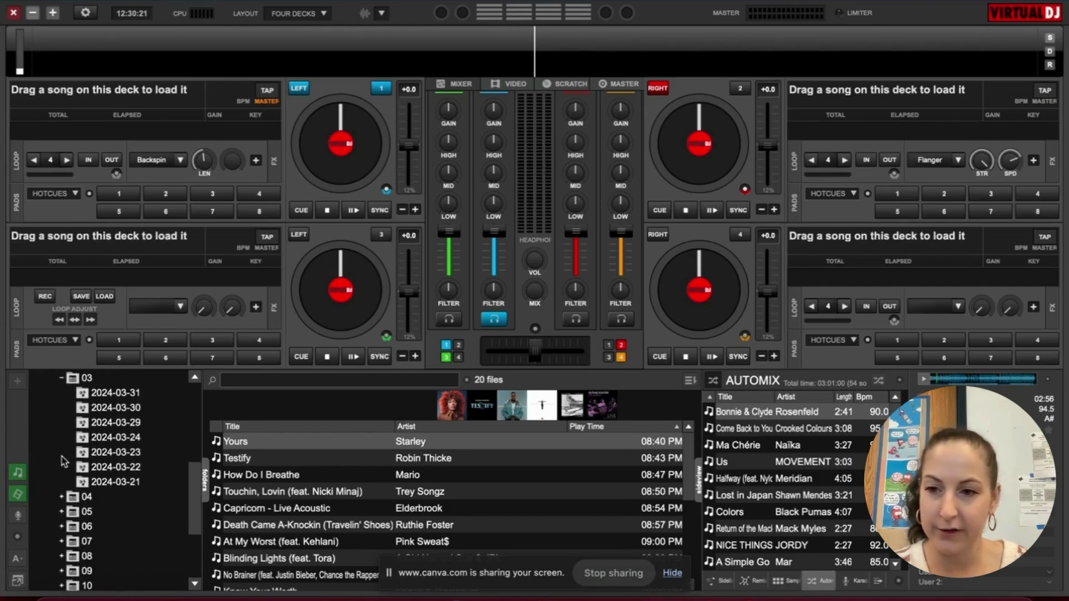
{"action": "left_click", "coordinate": [62, 509]}
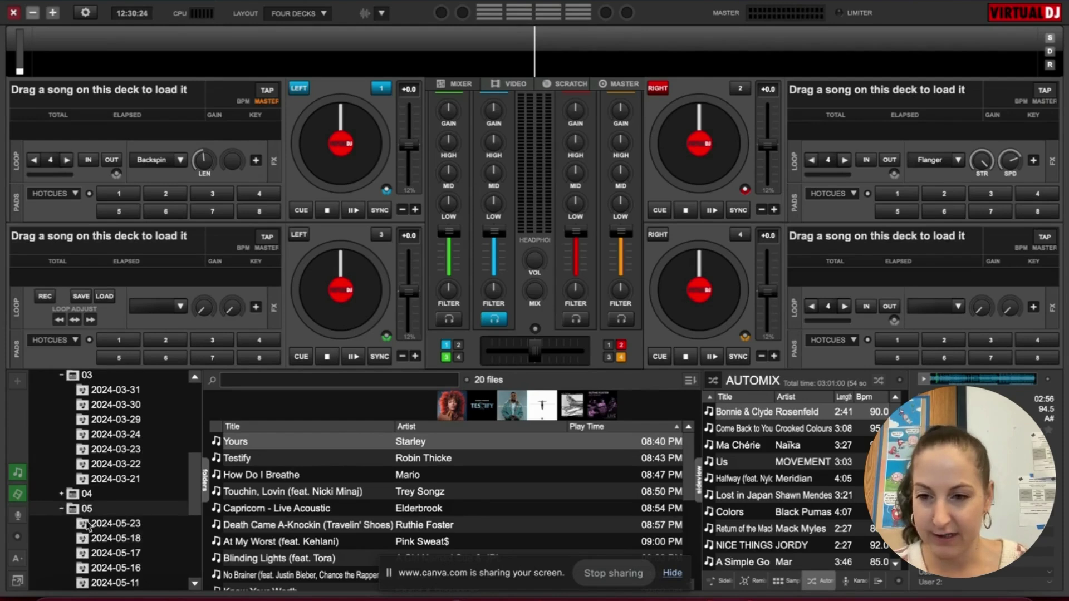
{"action": "left_click", "coordinate": [113, 540]}
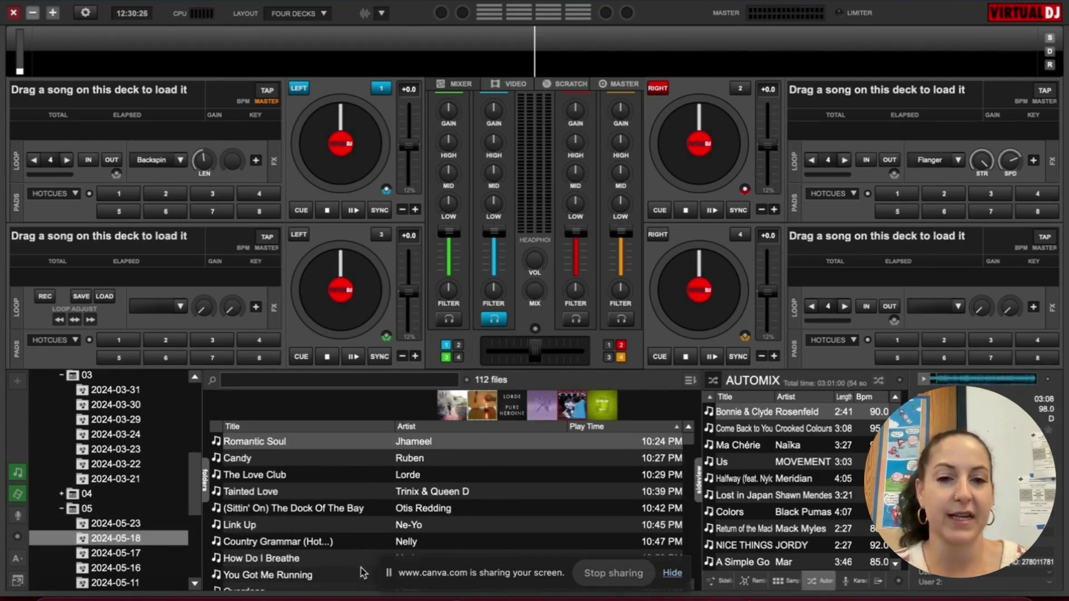
{"action": "scroll", "coordinate": [361, 570], "scroll_direction": "down", "scroll_amount": 5}
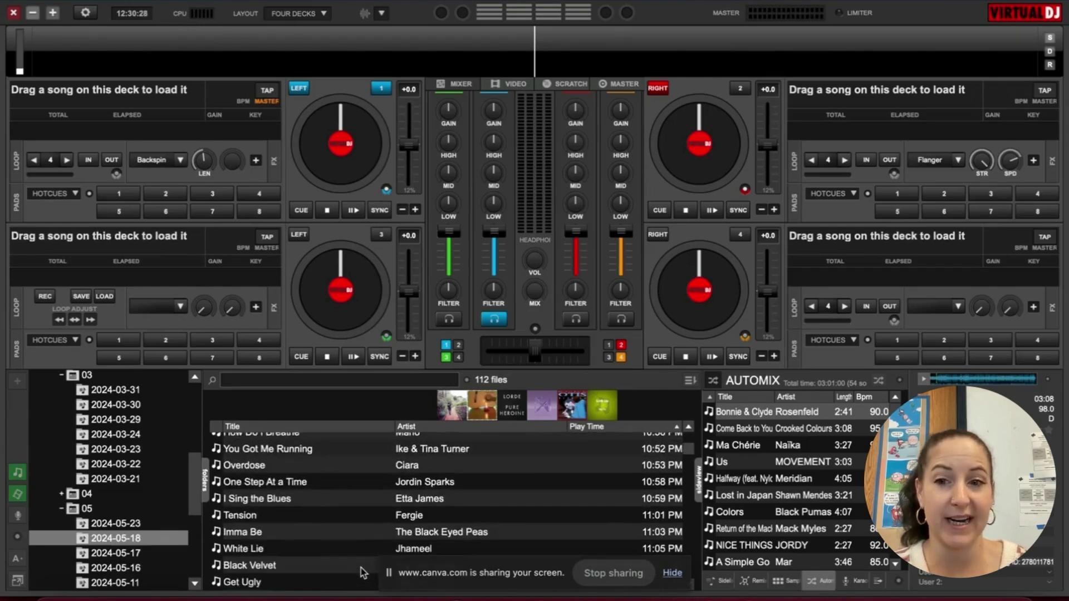
Step: Collapse the 05, 03 and 02 month folders and the 2024 folder in the history tree
{"action": "left_click", "coordinate": [62, 509]}
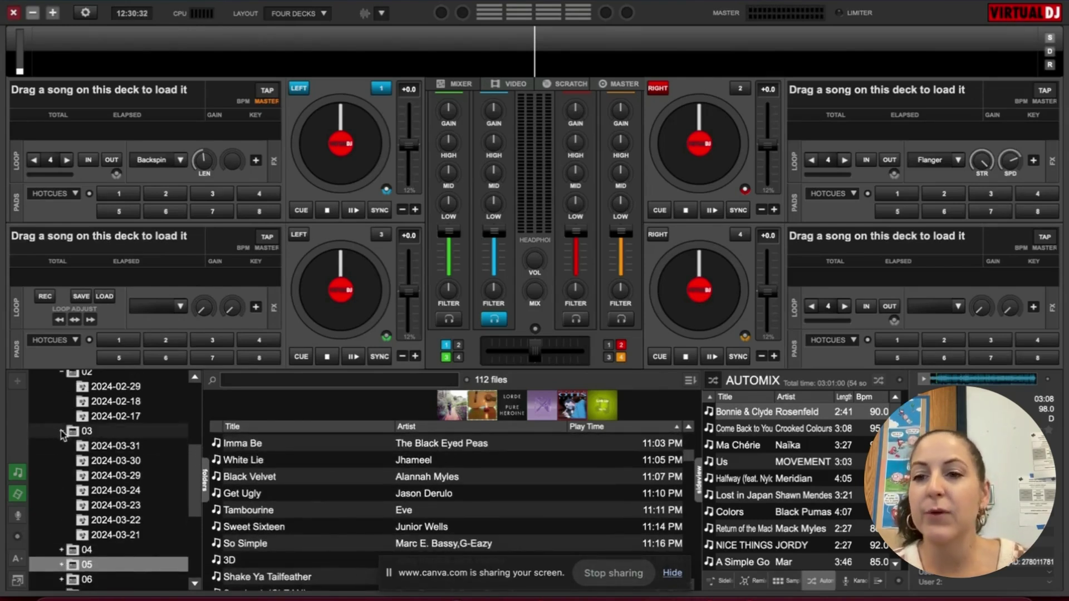
{"action": "left_click", "coordinate": [62, 435]}
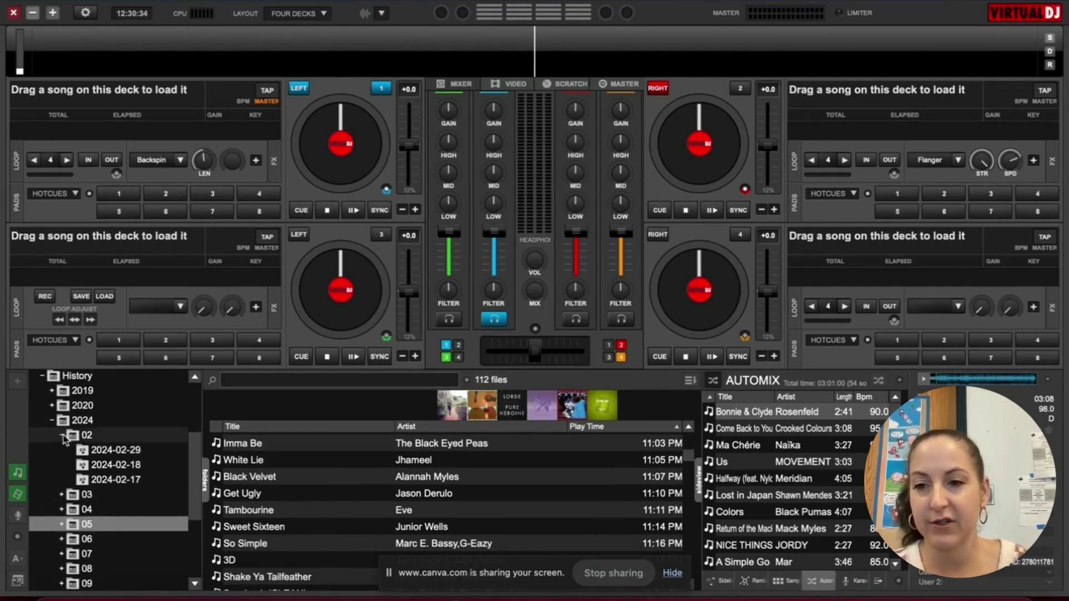
{"action": "left_click", "coordinate": [62, 433]}
{"action": "left_click", "coordinate": [51, 422]}
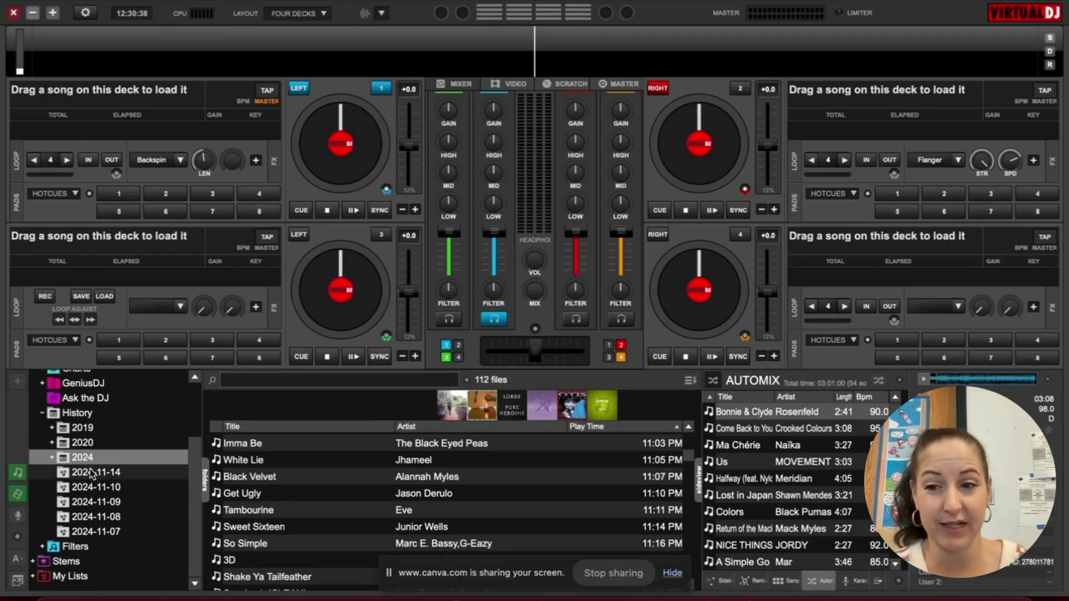
{"action": "scroll", "coordinate": [92, 474], "scroll_direction": "up", "scroll_amount": 2}
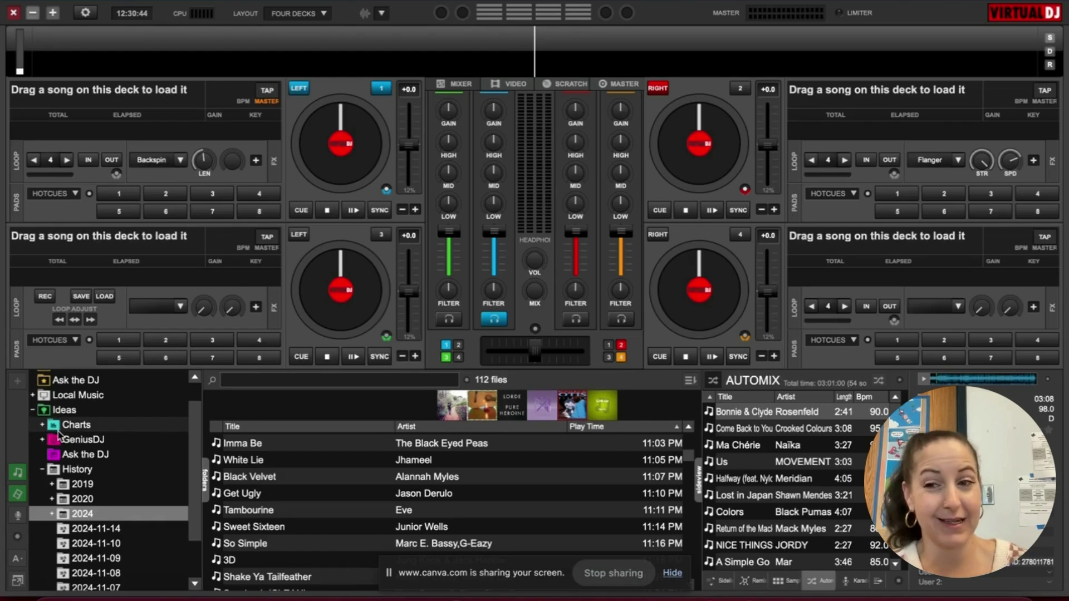
{"action": "scroll", "coordinate": [42, 481], "scroll_direction": "down", "scroll_amount": 2}
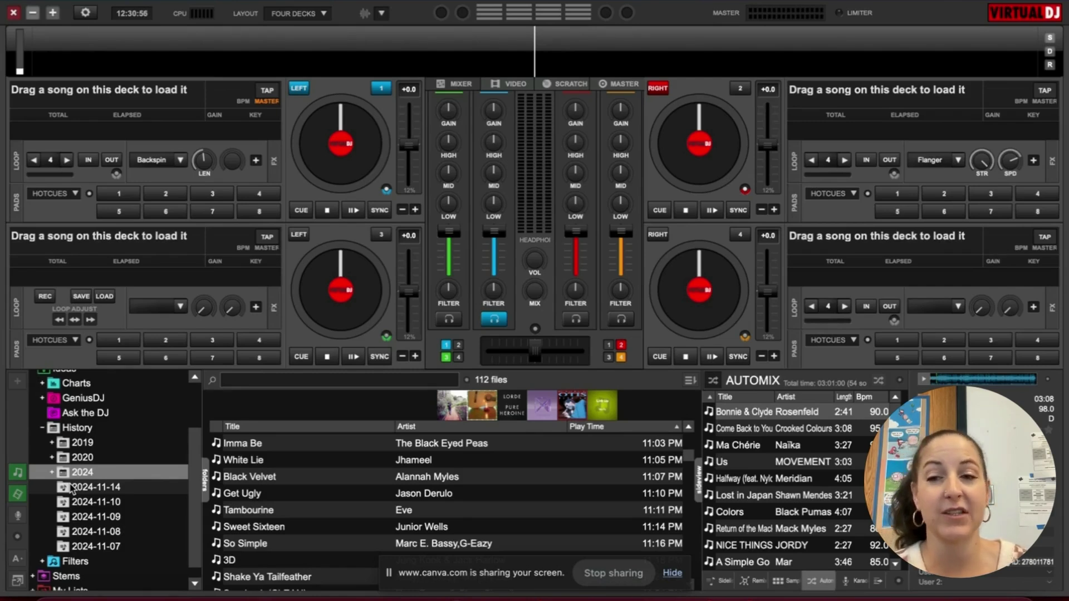
Step: Open the 2024-11-07 history list and review its songs, including in the temporarily enlarged browser view
{"action": "left_click", "coordinate": [97, 546]}
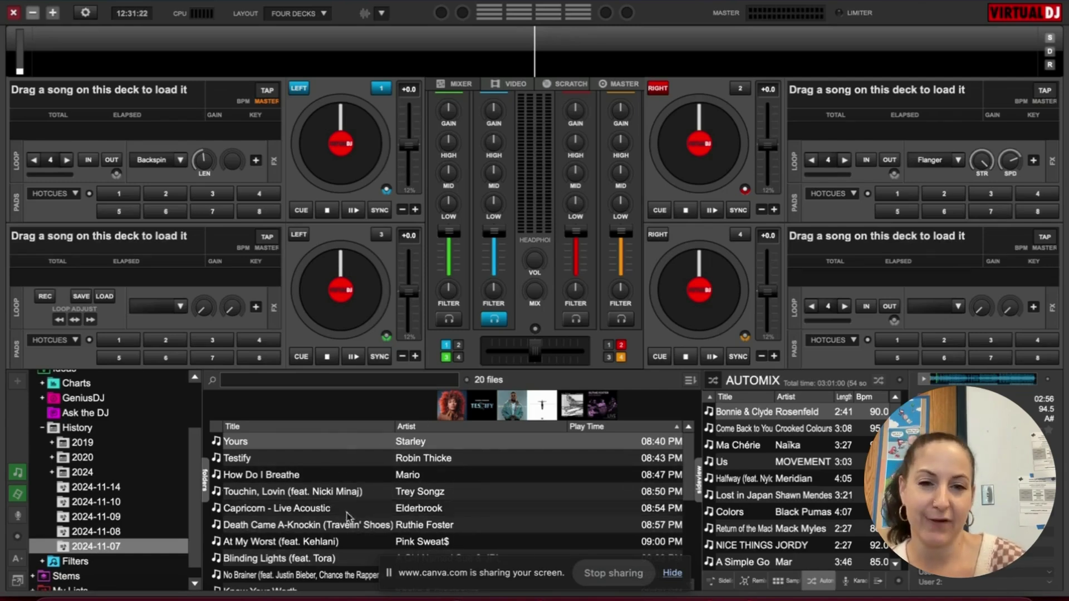
{"action": "scroll", "coordinate": [404, 527], "scroll_direction": "down", "scroll_amount": 4}
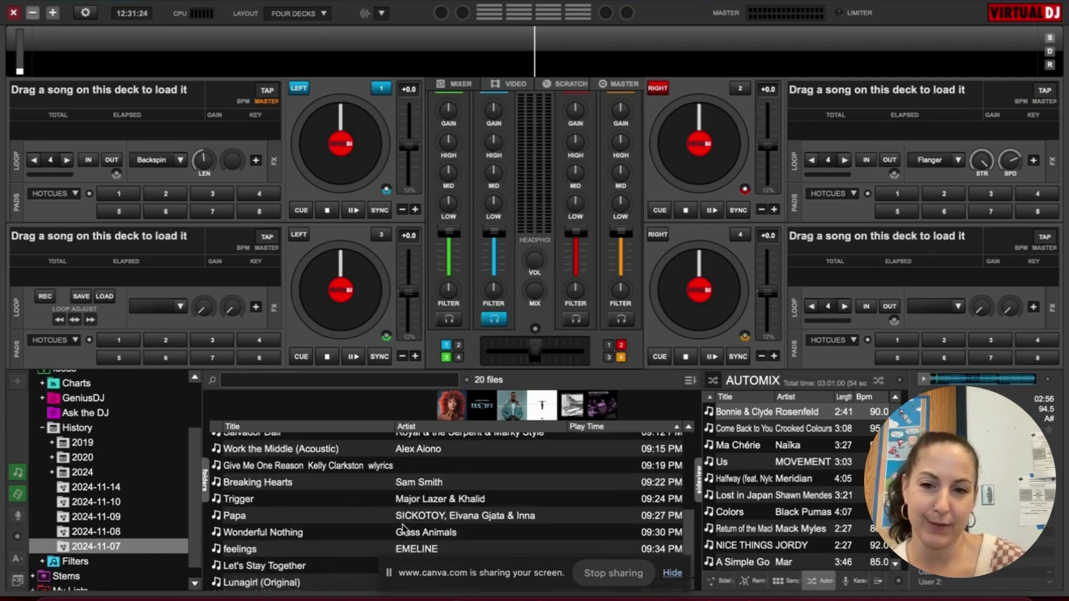
{"action": "scroll", "coordinate": [403, 525], "scroll_direction": "up", "scroll_amount": 4}
{"action": "scroll", "coordinate": [403, 524], "scroll_direction": "down", "scroll_amount": 4}
{"action": "scroll", "coordinate": [402, 525], "scroll_direction": "up", "scroll_amount": 4}
{"action": "scroll", "coordinate": [402, 524], "scroll_direction": "down", "scroll_amount": 4}
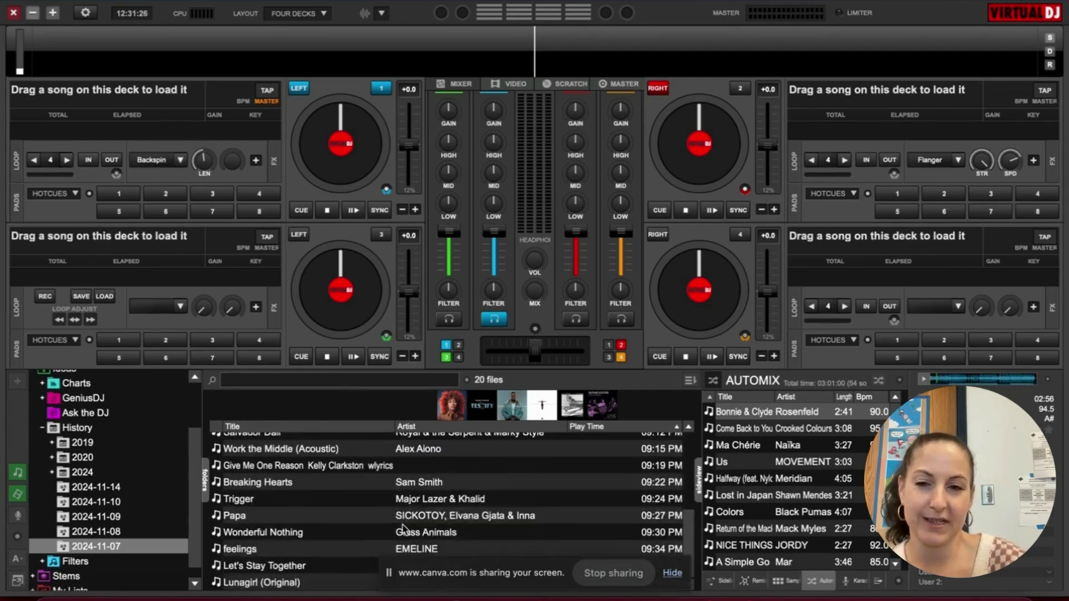
{"action": "scroll", "coordinate": [402, 528], "scroll_direction": "up", "scroll_amount": 3}
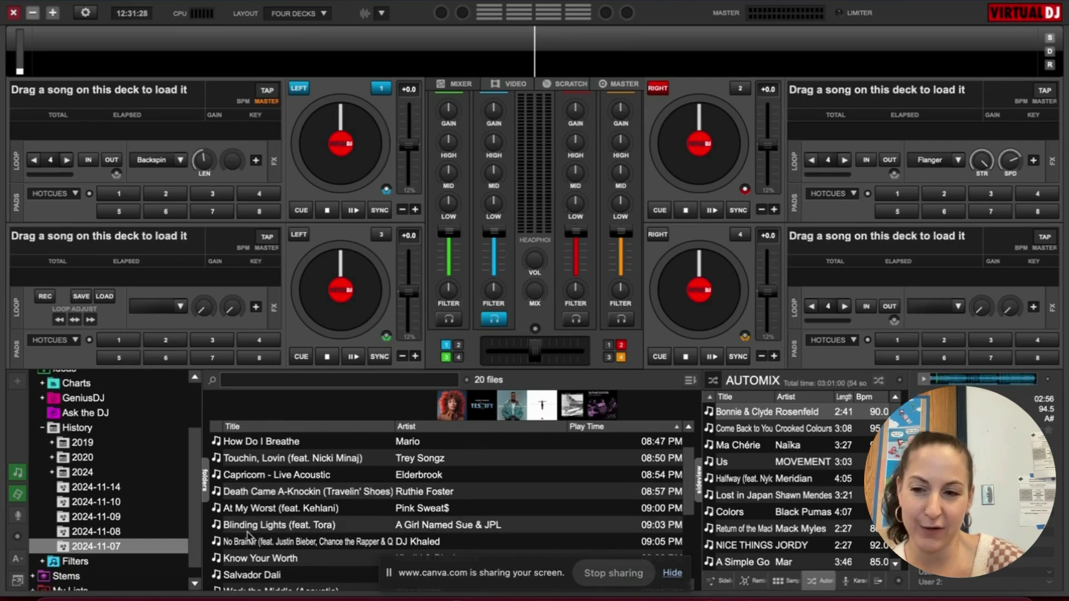
{"action": "left_click", "coordinate": [16, 583]}
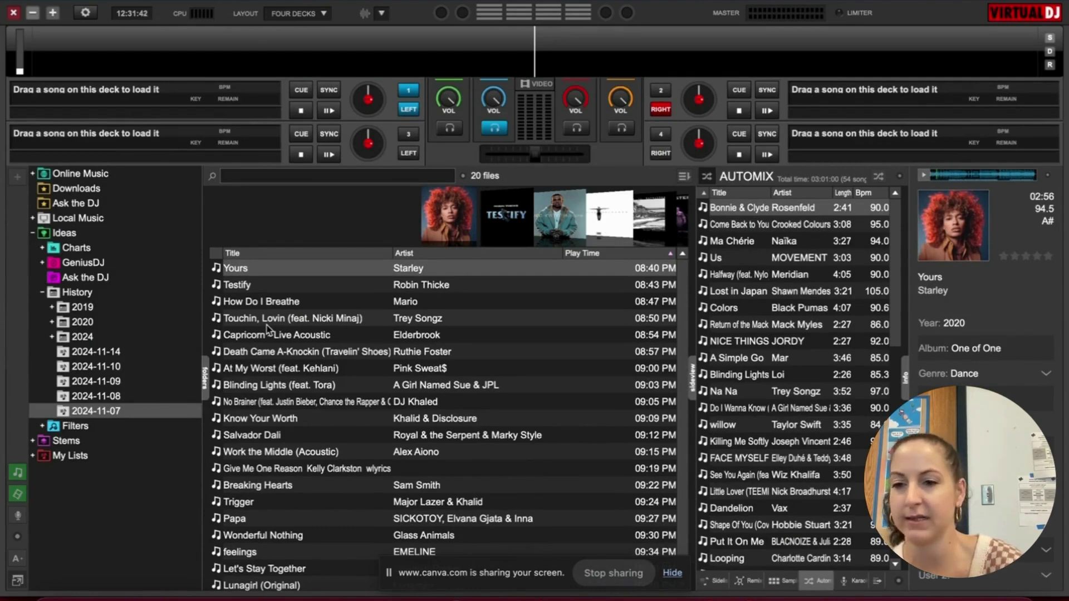
{"action": "left_click", "coordinate": [18, 583]}
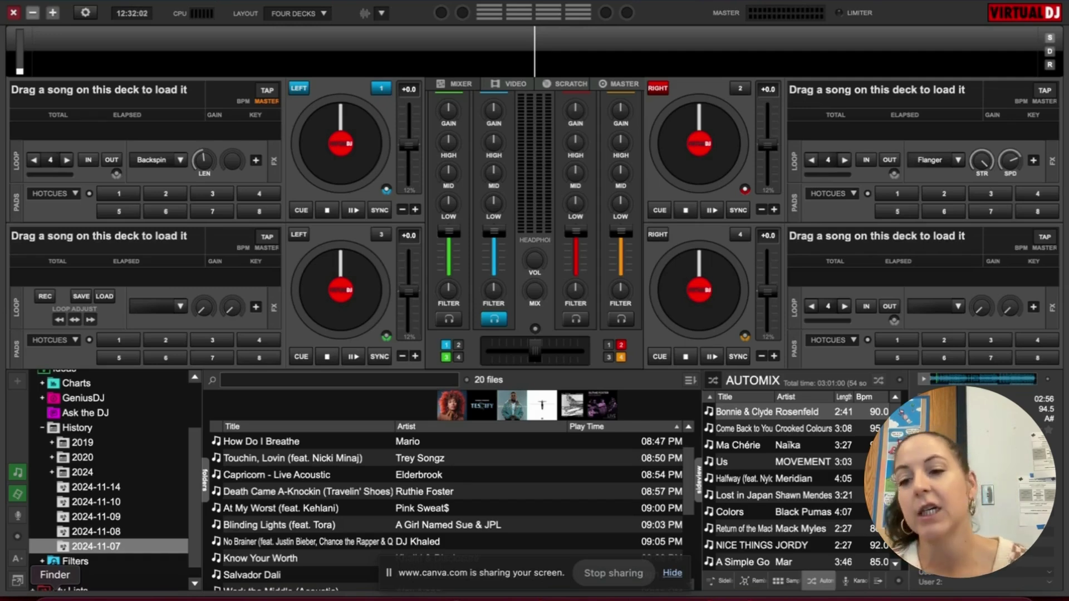
Step: Switch to Finder, then collapse and reopen the VirtualDJ folder inside Documents
{"action": "left_click", "coordinate": [54, 599]}
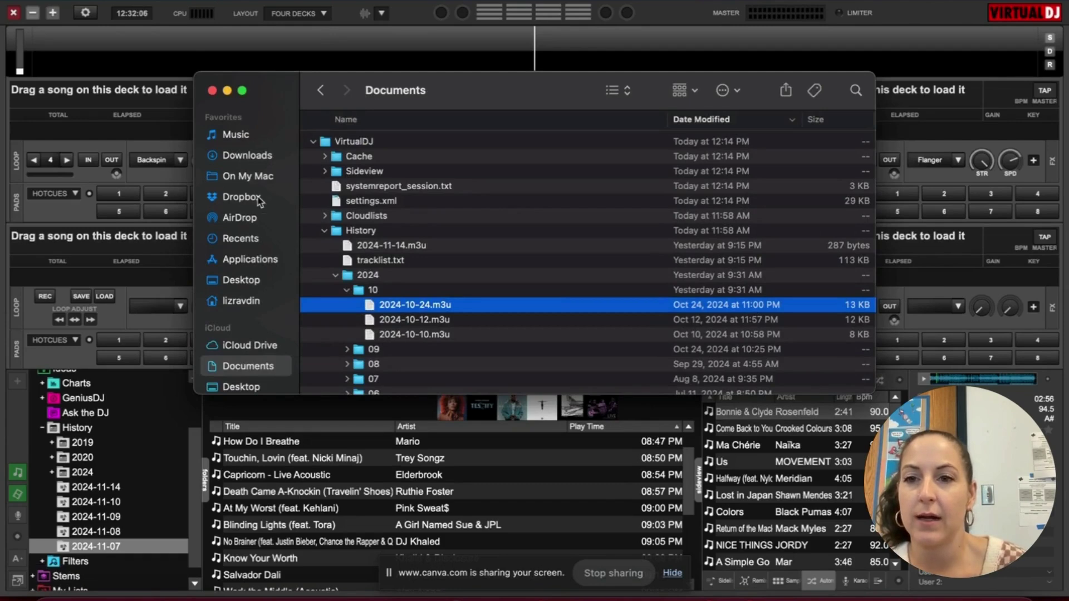
{"action": "left_click", "coordinate": [313, 143]}
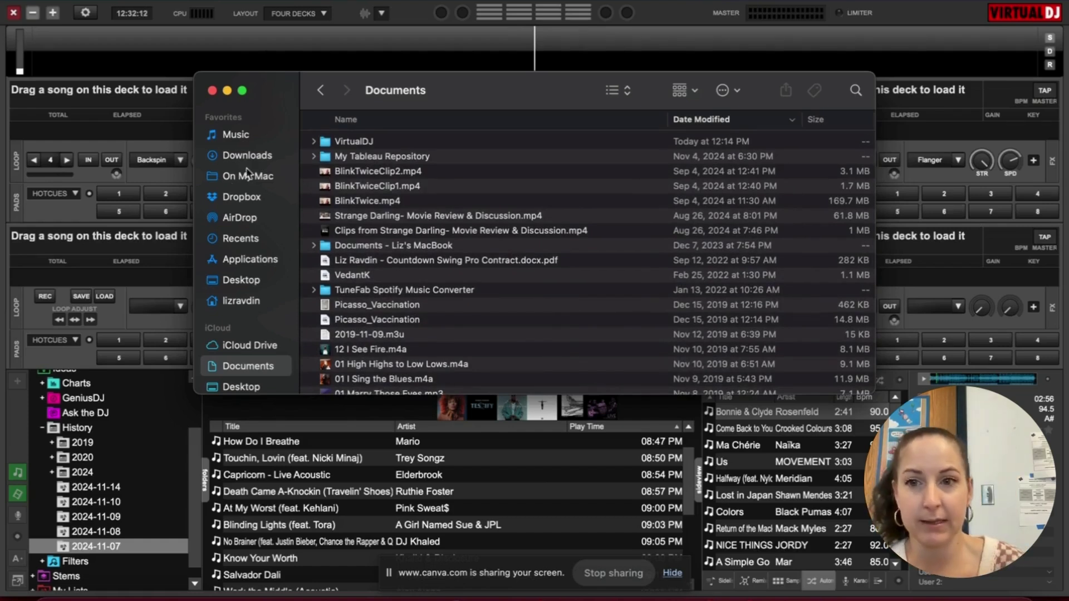
{"action": "scroll", "coordinate": [236, 217], "scroll_direction": "down", "scroll_amount": 2}
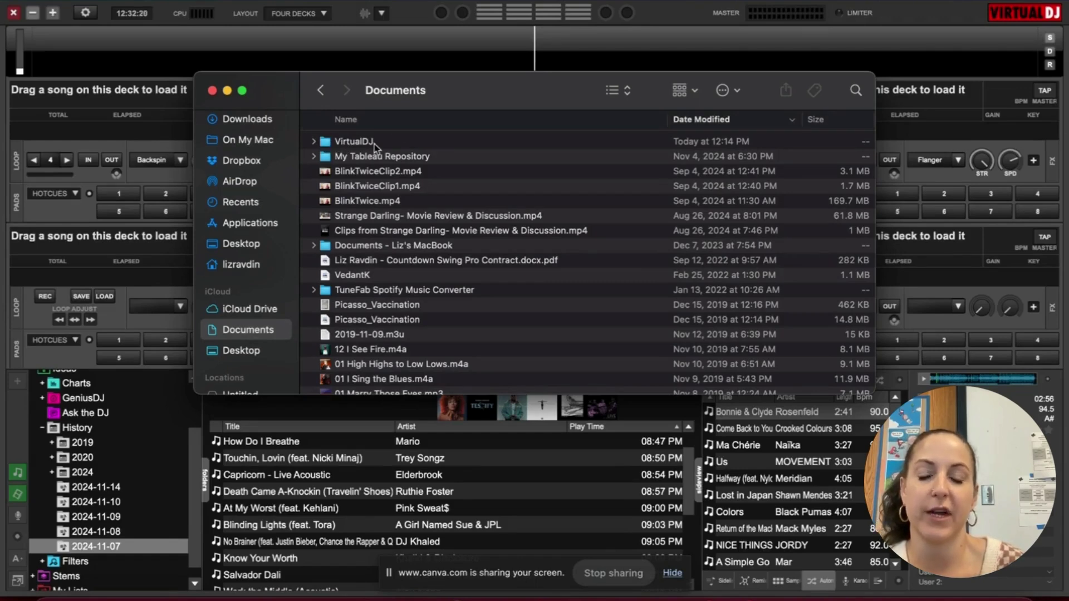
{"action": "left_click", "coordinate": [314, 142]}
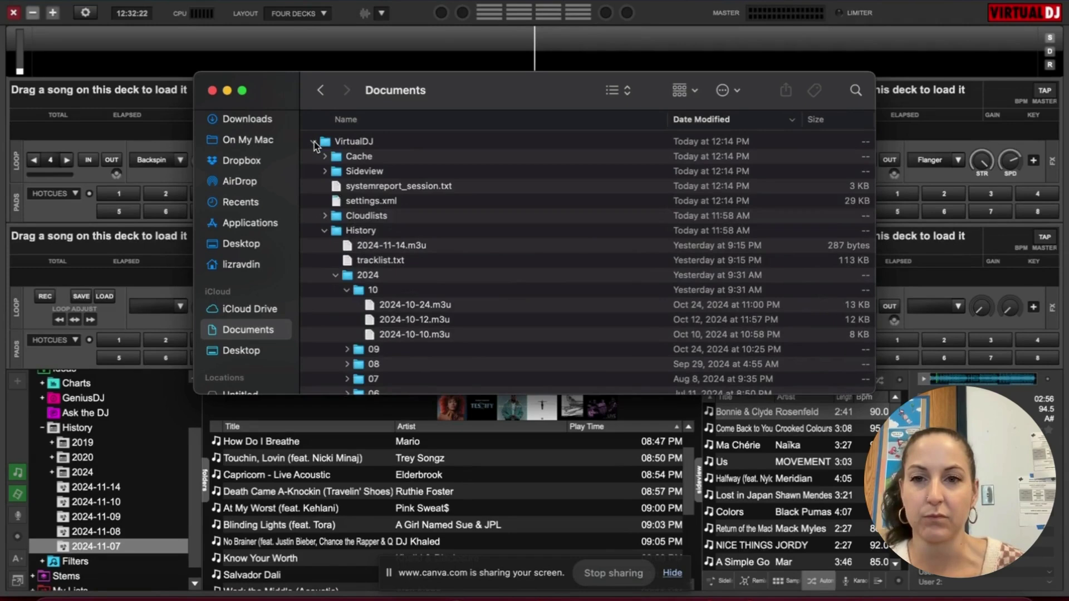
Step: Reopen the History folder, collapse month 10 under 2024, and look through the dated history files
{"action": "left_click", "coordinate": [325, 231]}
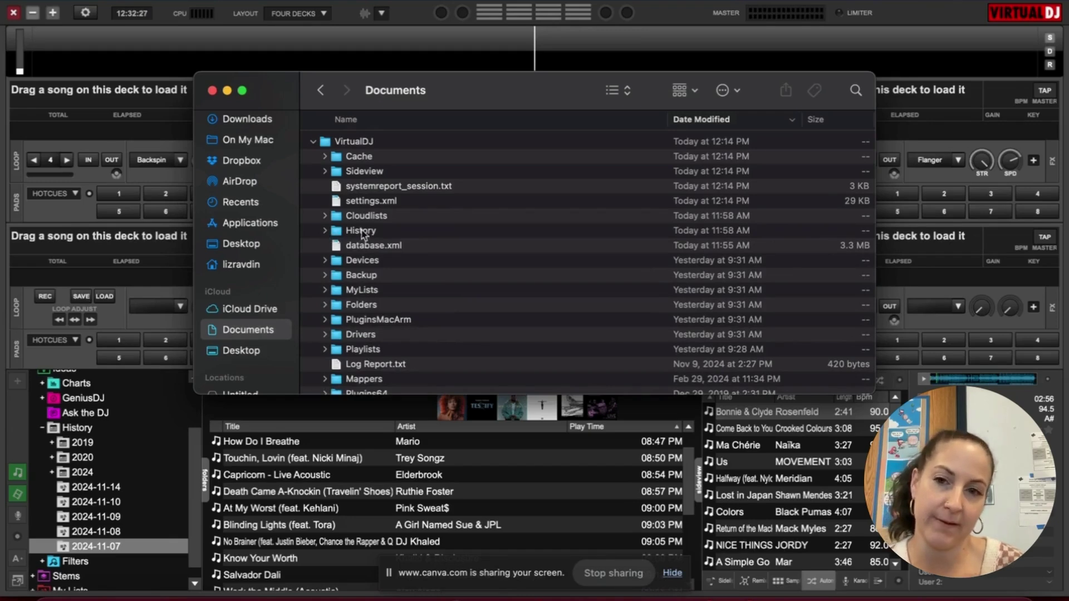
{"action": "left_click", "coordinate": [325, 231]}
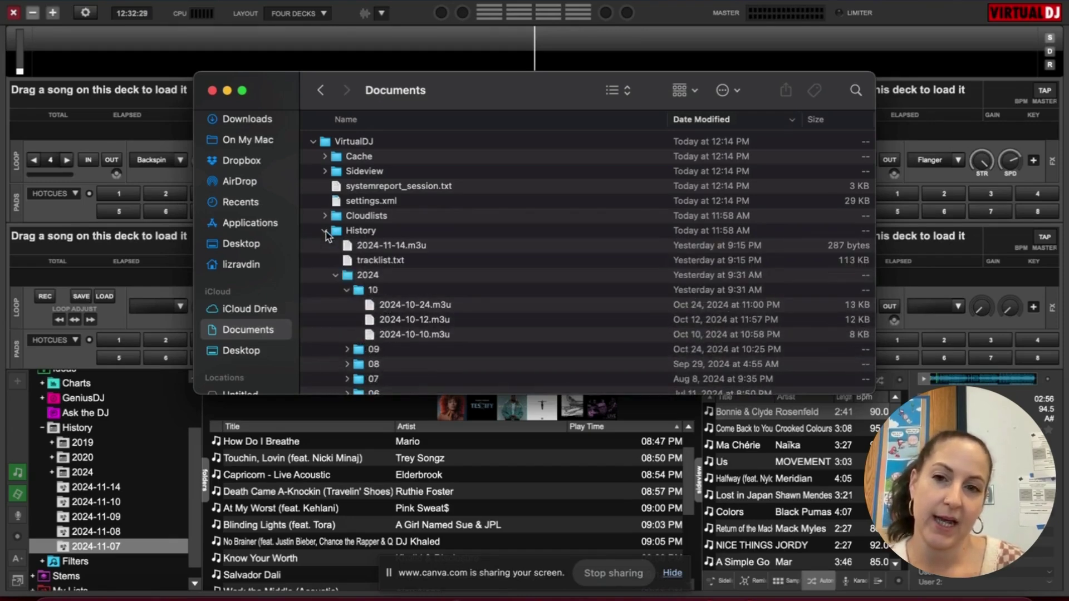
{"action": "left_click", "coordinate": [346, 290]}
{"action": "scroll", "coordinate": [347, 290], "scroll_direction": "down", "scroll_amount": 3}
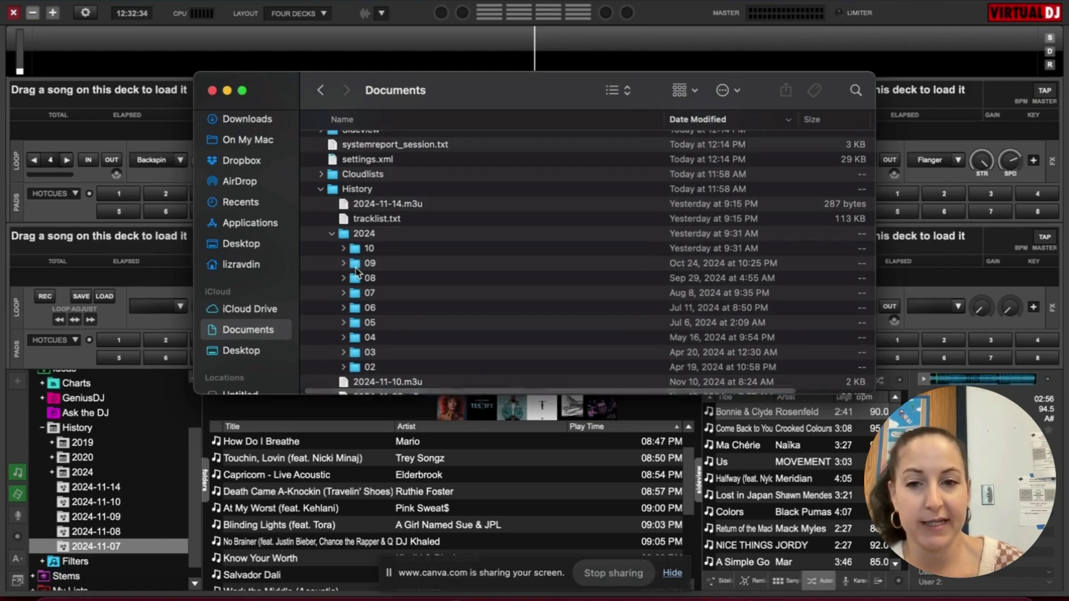
{"action": "scroll", "coordinate": [356, 273], "scroll_direction": "down", "scroll_amount": 5}
{"action": "scroll", "coordinate": [356, 273], "scroll_direction": "down", "scroll_amount": 3}
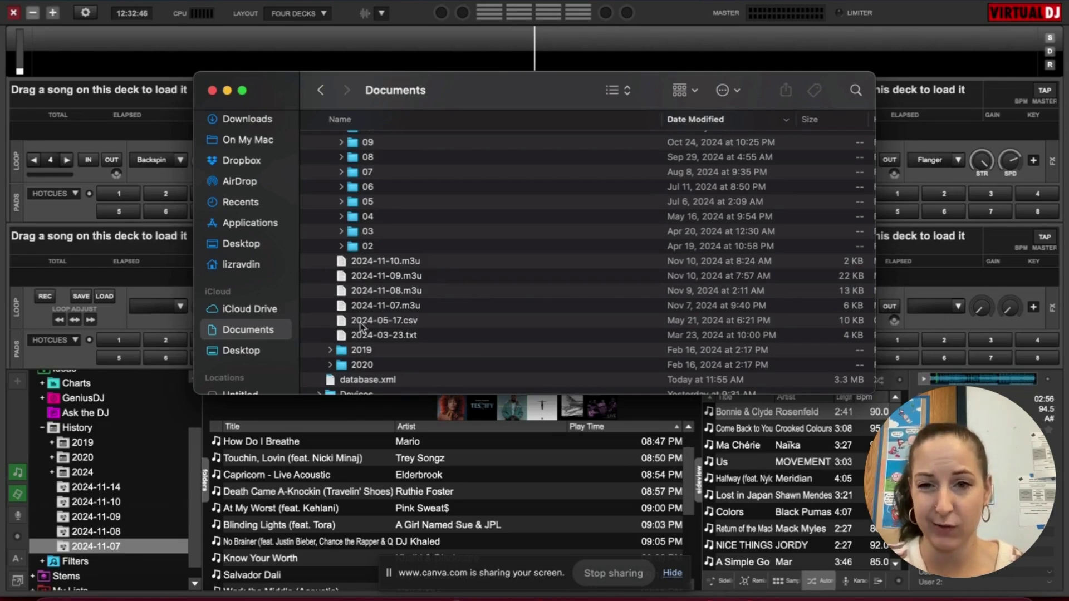
Step: Open the history file 2024-11-07.m3u in the Music app and pause playback of its first song
{"action": "left_click", "coordinate": [375, 310]}
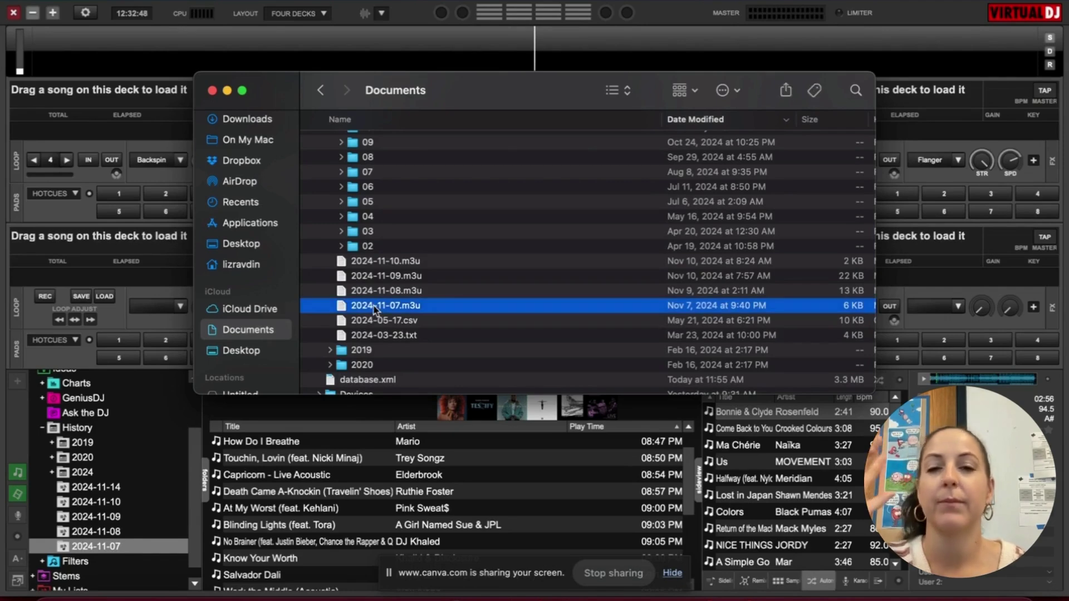
{"action": "right_click", "coordinate": [101, 551]}
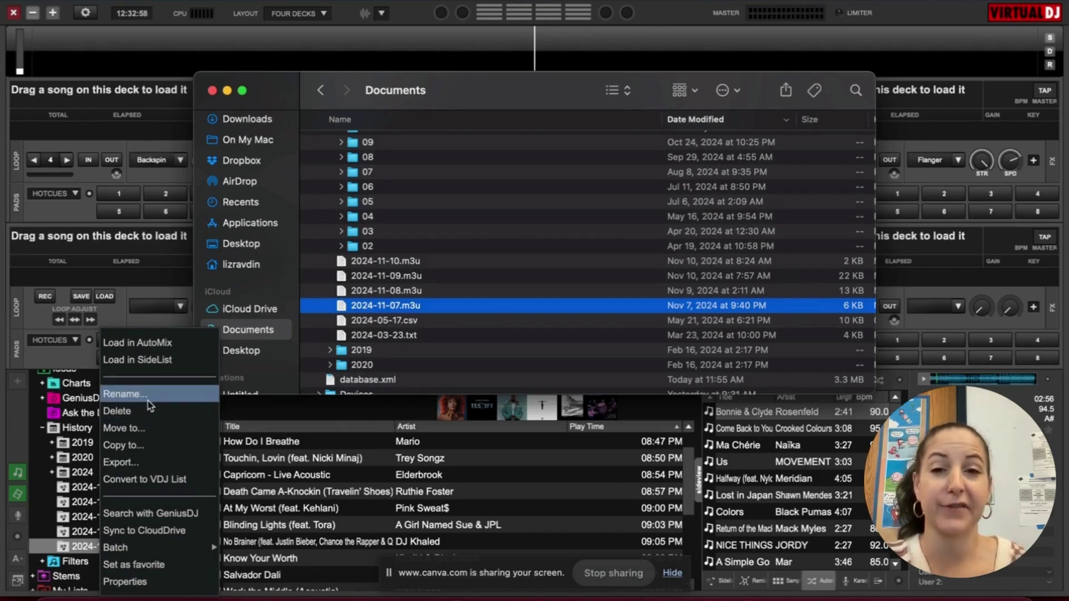
{"action": "double_click", "coordinate": [408, 308]}
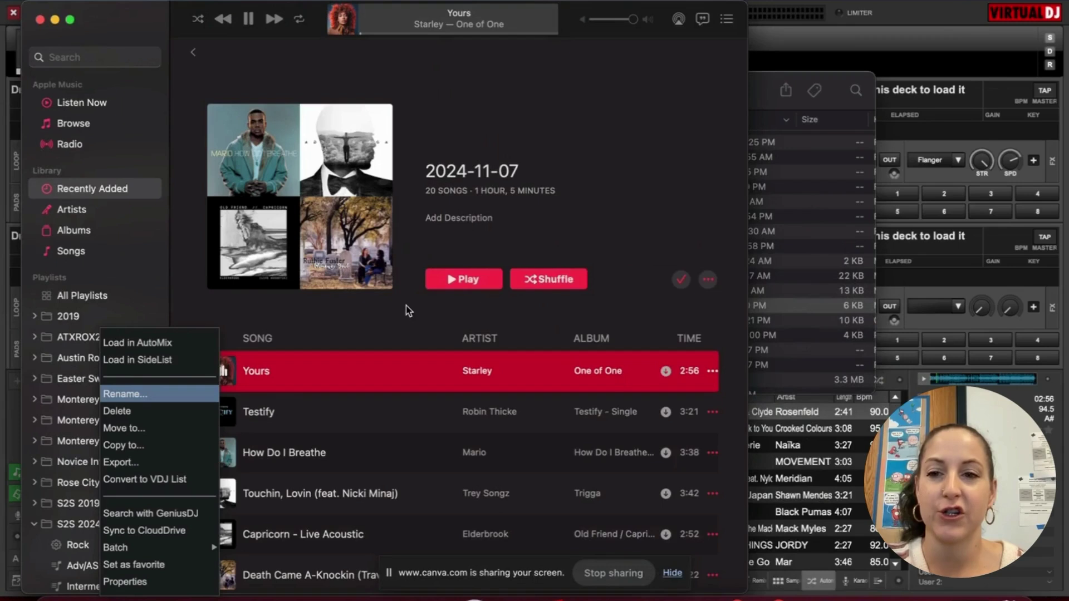
{"action": "left_click", "coordinate": [248, 19]}
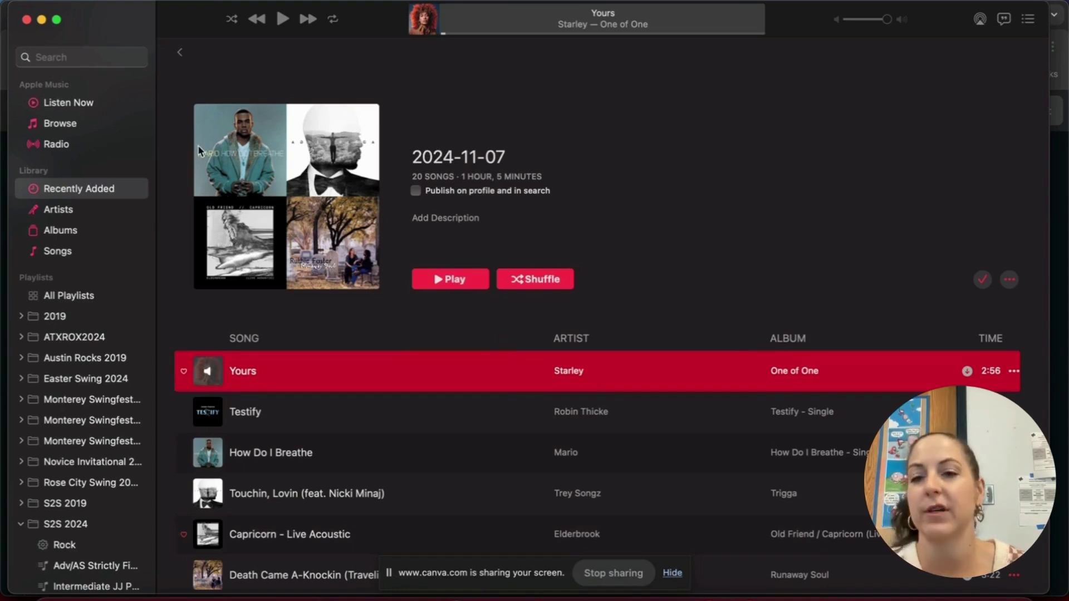
Step: Show the 2024-11-07 playlist as songs and hide its Album and Beats Per Minute columns
{"action": "left_click", "coordinate": [189, 0]}
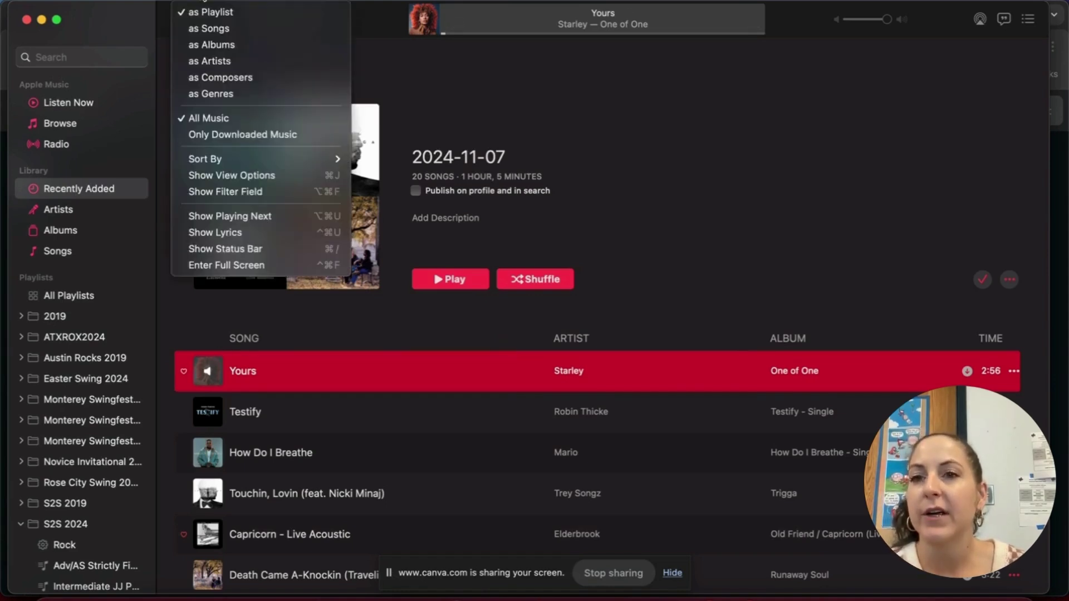
{"action": "left_click", "coordinate": [206, 29]}
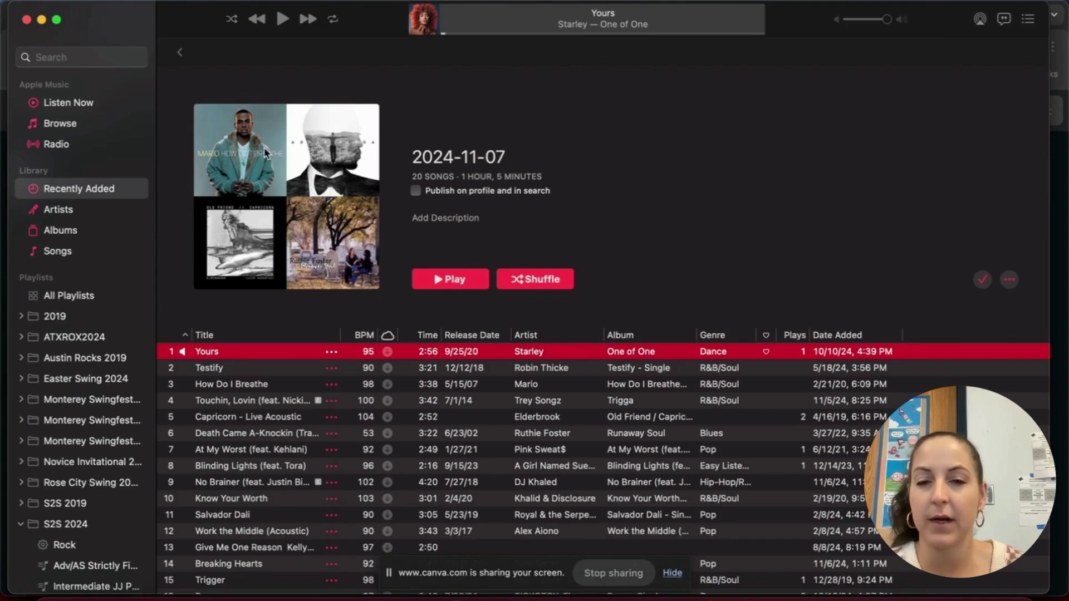
{"action": "right_click", "coordinate": [261, 335]}
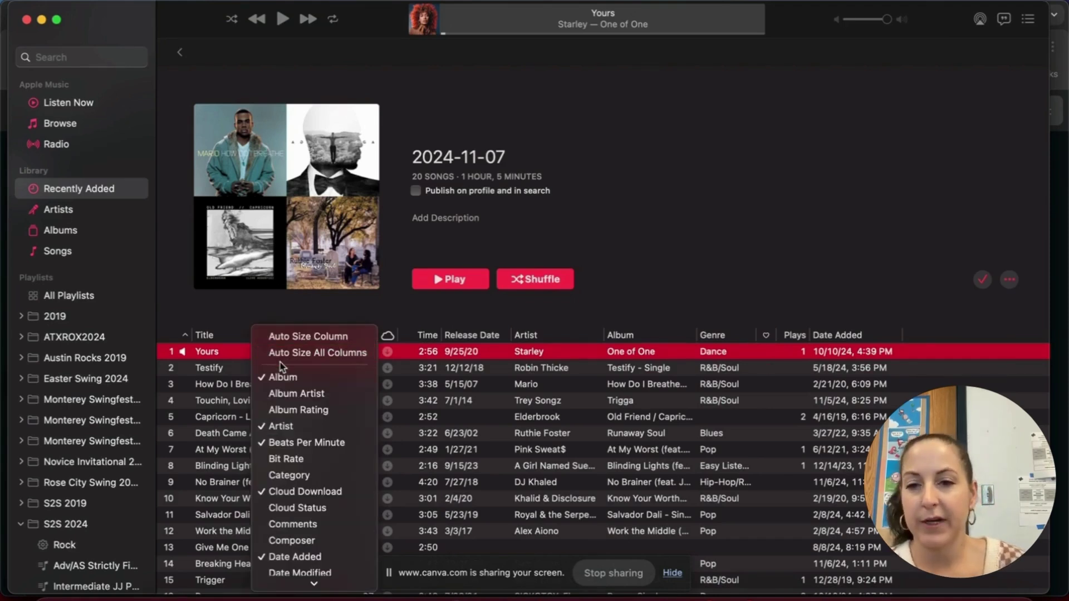
{"action": "left_click", "coordinate": [281, 377]}
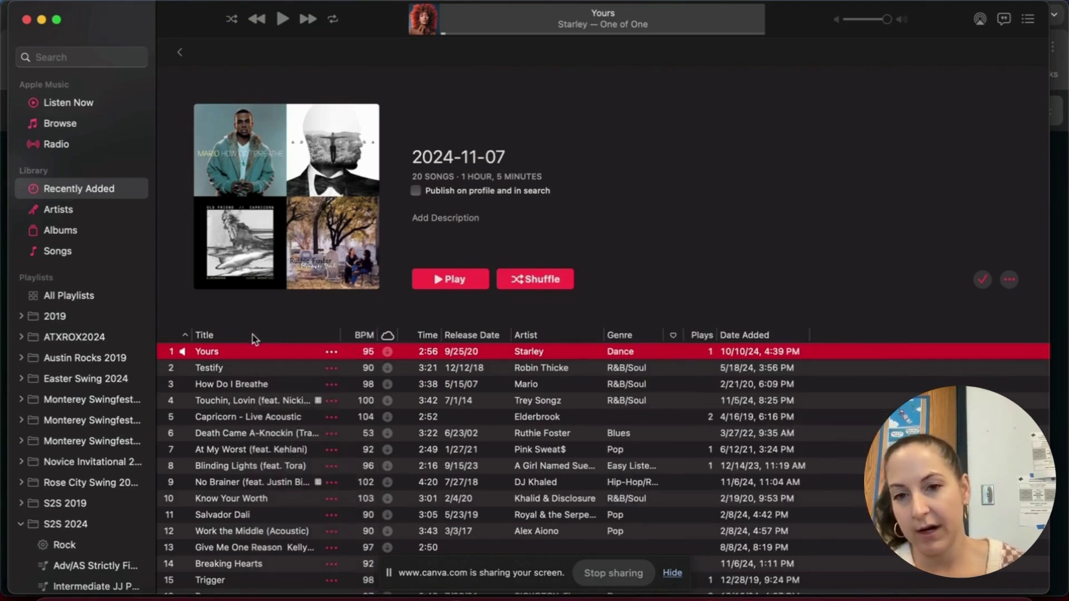
{"action": "right_click", "coordinate": [254, 339]}
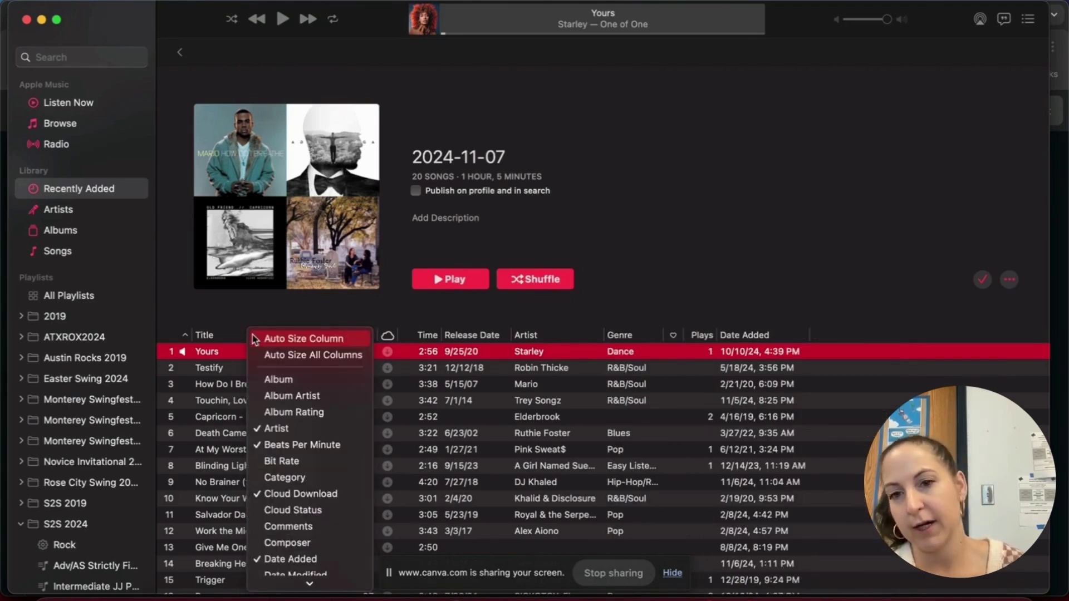
{"action": "left_click", "coordinate": [288, 449]}
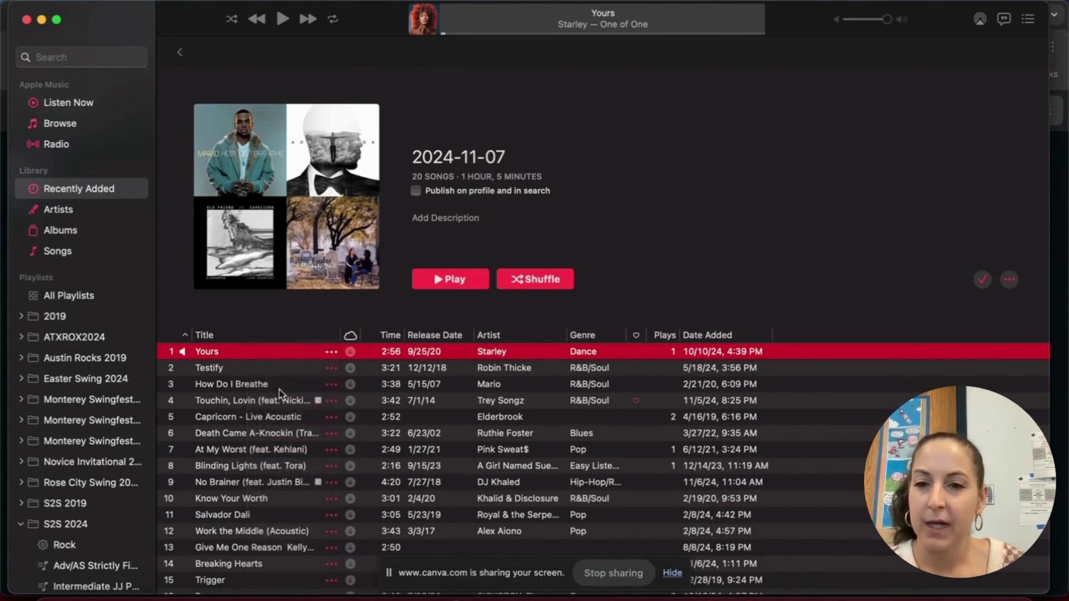
Step: Hide Cloud Download, Date Added and the other remaining playlist columns, keeping only Title and Artist
{"action": "right_click", "coordinate": [283, 340]}
{"action": "left_click", "coordinate": [312, 498]}
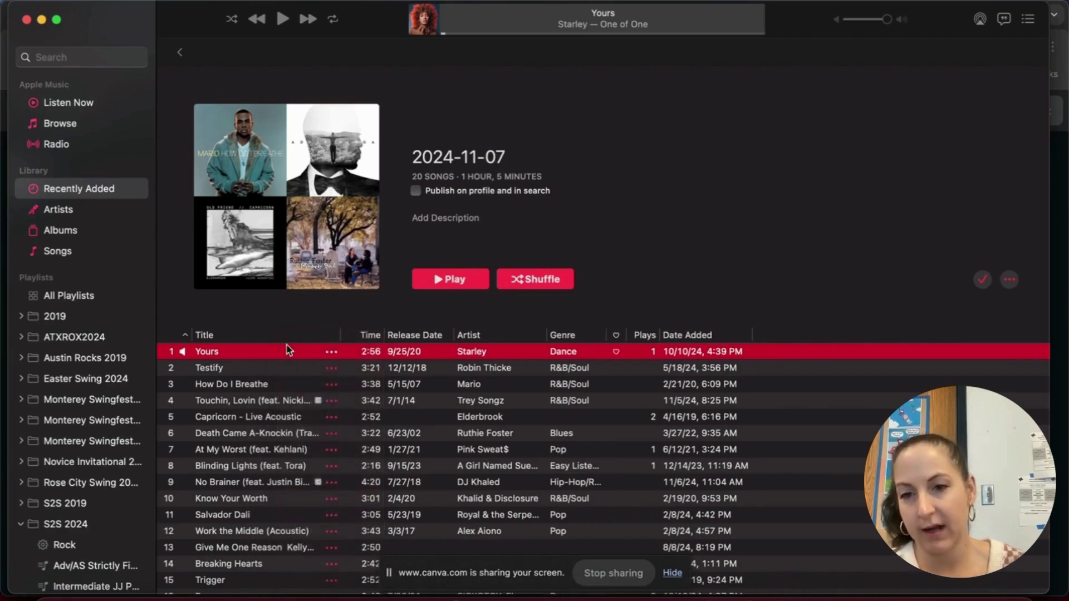
{"action": "right_click", "coordinate": [284, 340]}
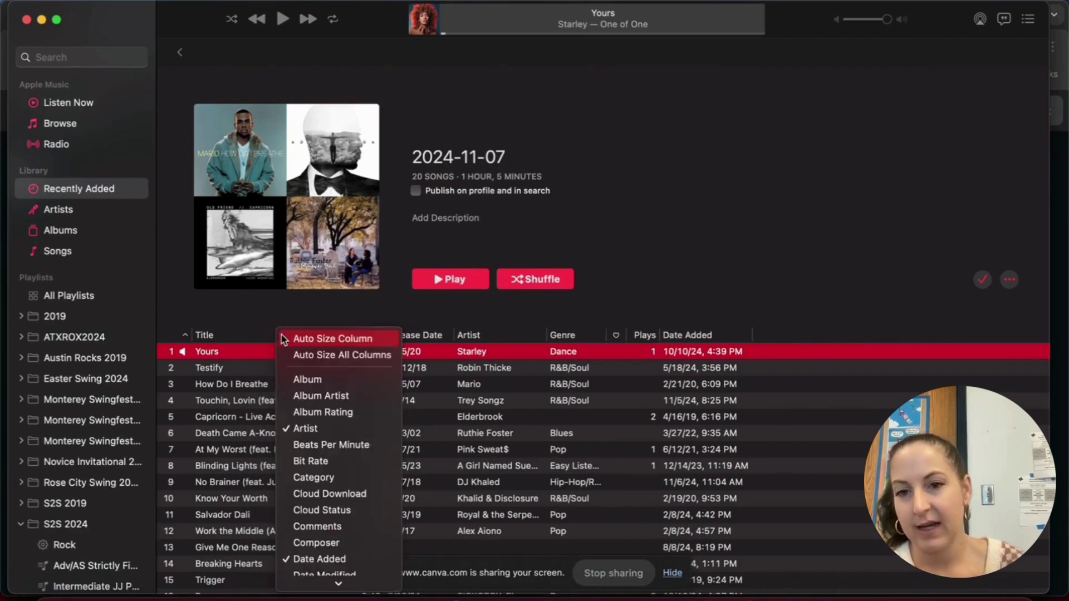
{"action": "left_click", "coordinate": [324, 462]}
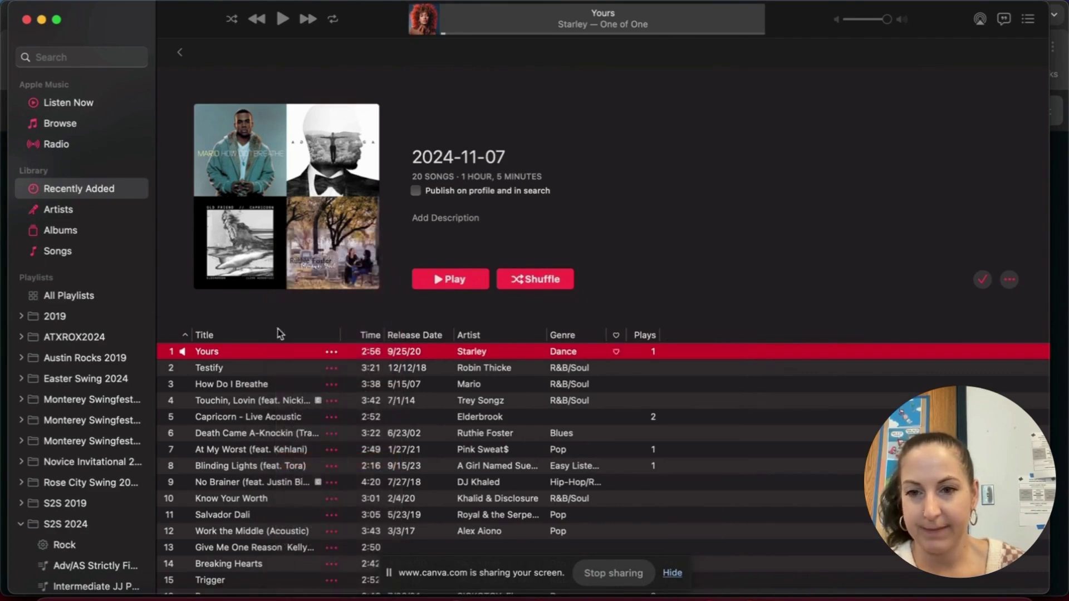
{"action": "right_click", "coordinate": [279, 332]}
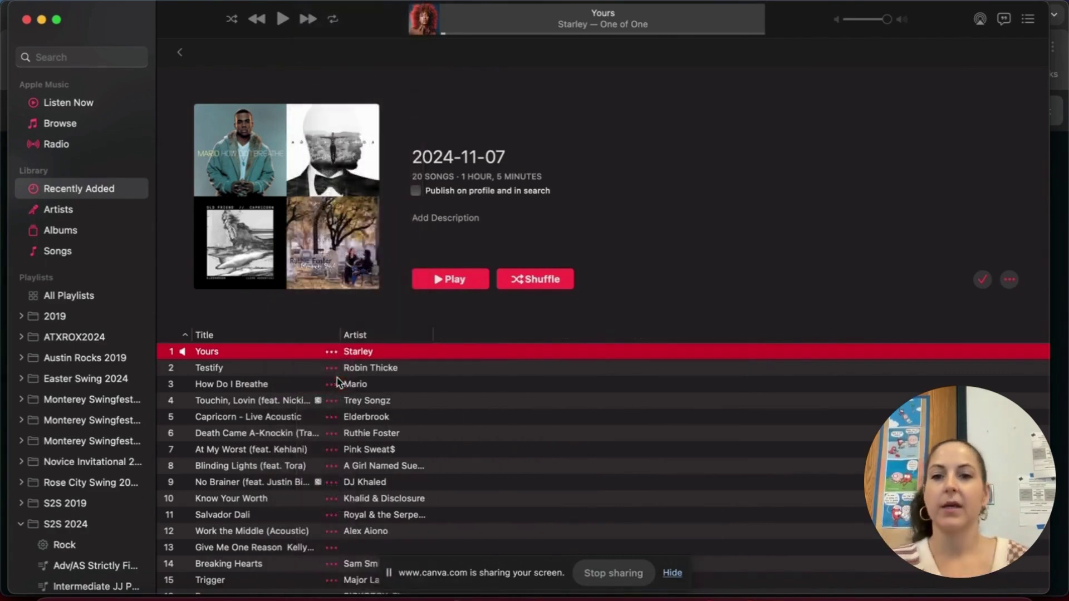
Step: Look through the 2024-11-07 playlist, then select and copy all its songs
{"action": "scroll", "coordinate": [294, 358], "scroll_direction": "down", "scroll_amount": 3}
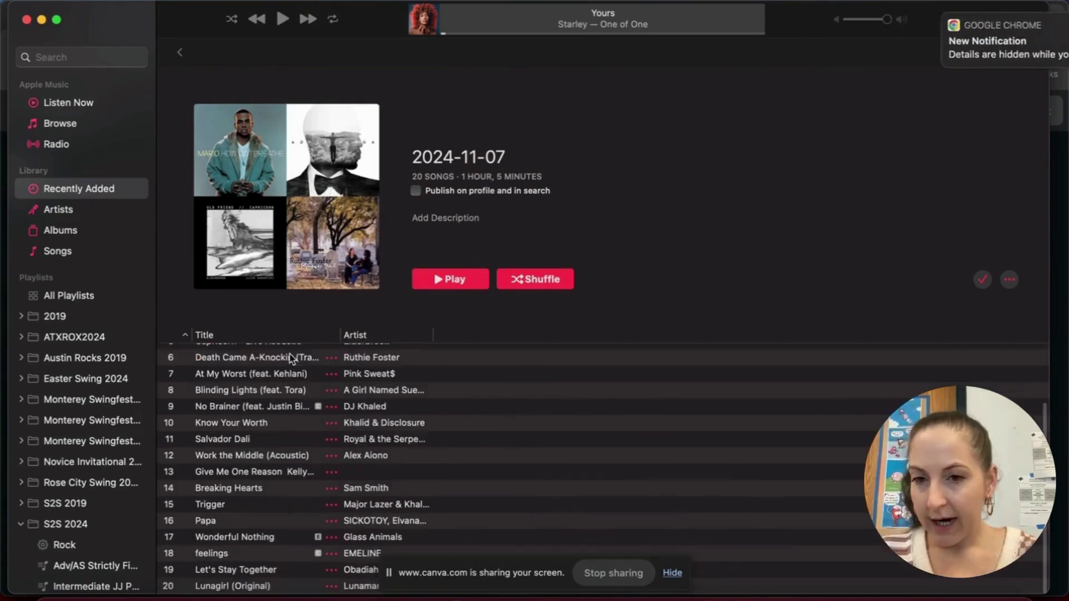
{"action": "scroll", "coordinate": [290, 354], "scroll_direction": "up", "scroll_amount": 3}
{"action": "scroll", "coordinate": [354, 428], "scroll_direction": "down", "scroll_amount": 5}
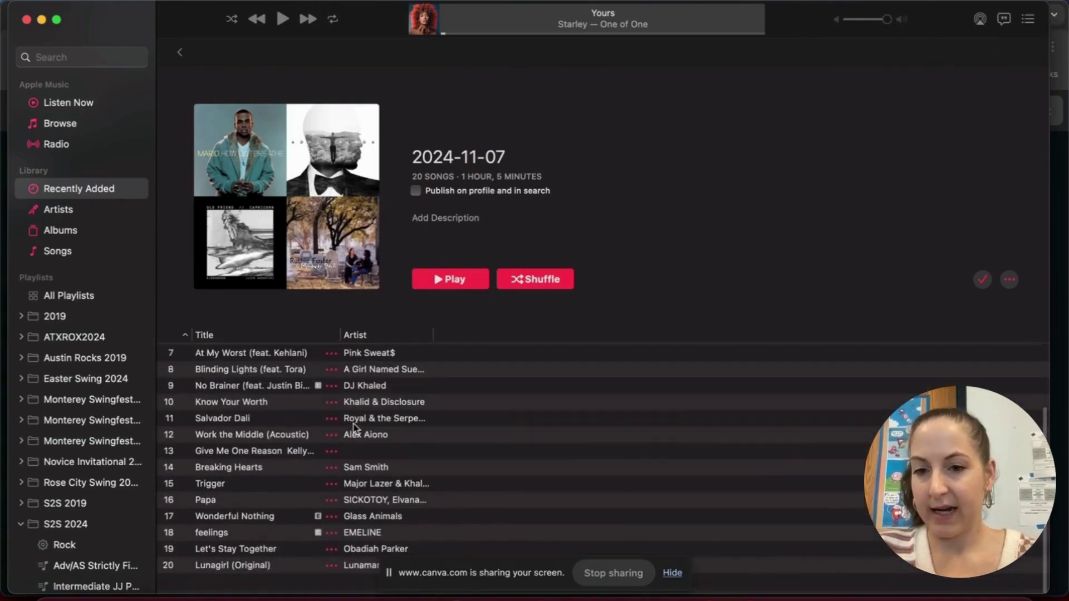
{"action": "key", "text": "super+a"}
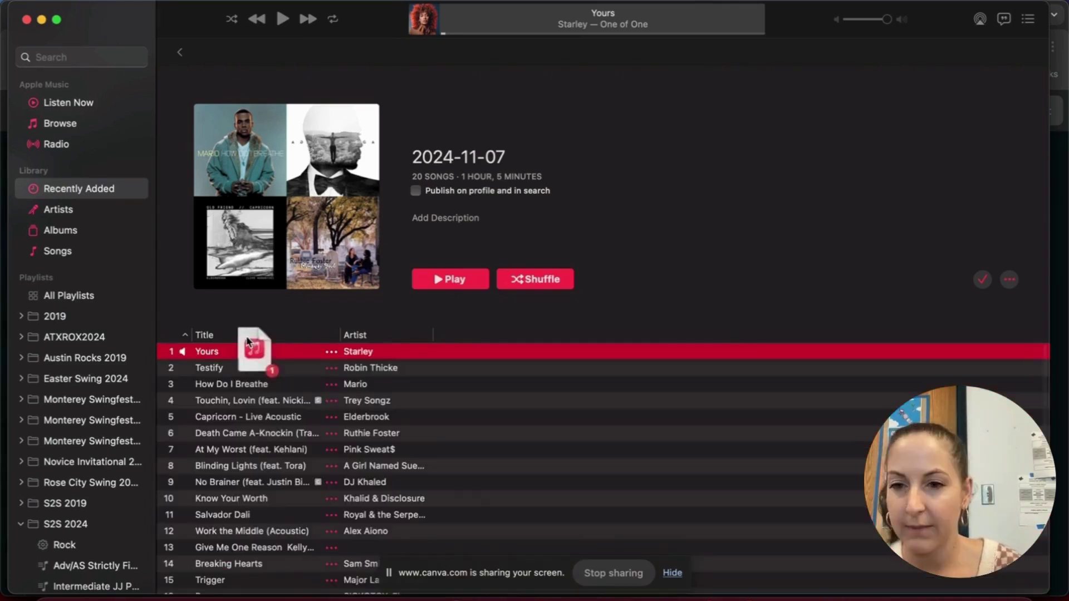
{"action": "left_click_drag", "start_coordinate": [249, 351], "coordinate": [249, 342]}
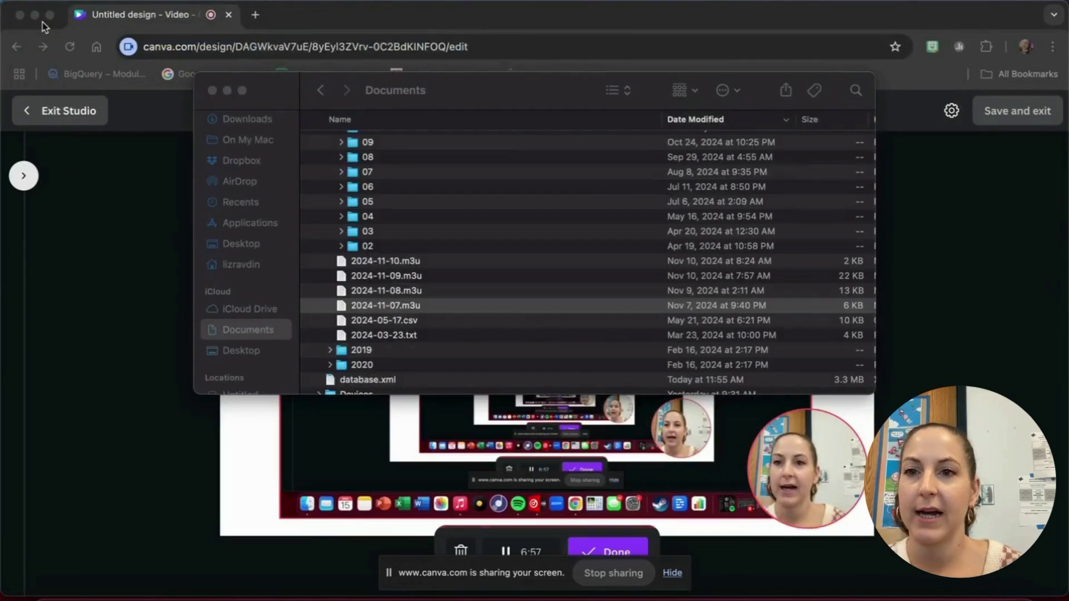
Step: Switch to the Soundiiz website in Chrome, moving the Canva window out of the way, and log in to the account
{"action": "key", "text": "Escape"}
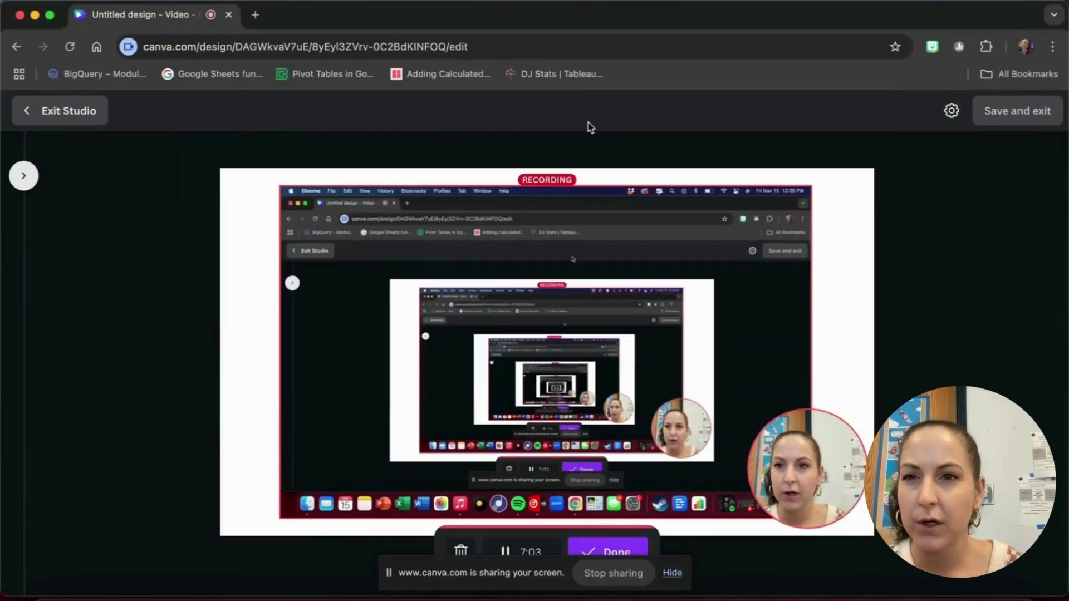
{"action": "left_click_drag", "start_coordinate": [352, 22], "coordinate": [349, 109]}
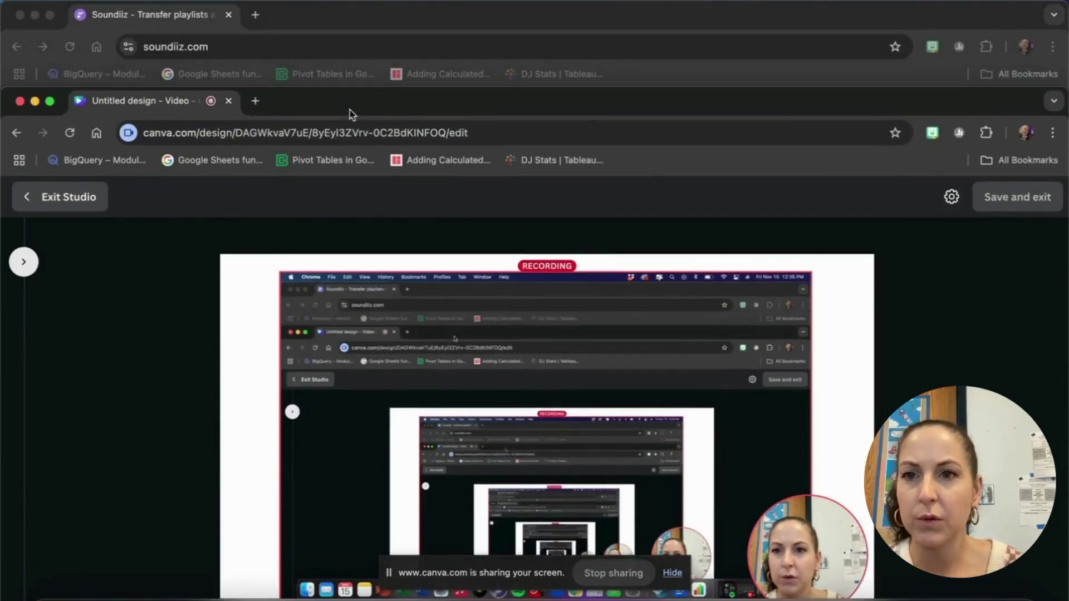
{"action": "left_click", "coordinate": [289, 25]}
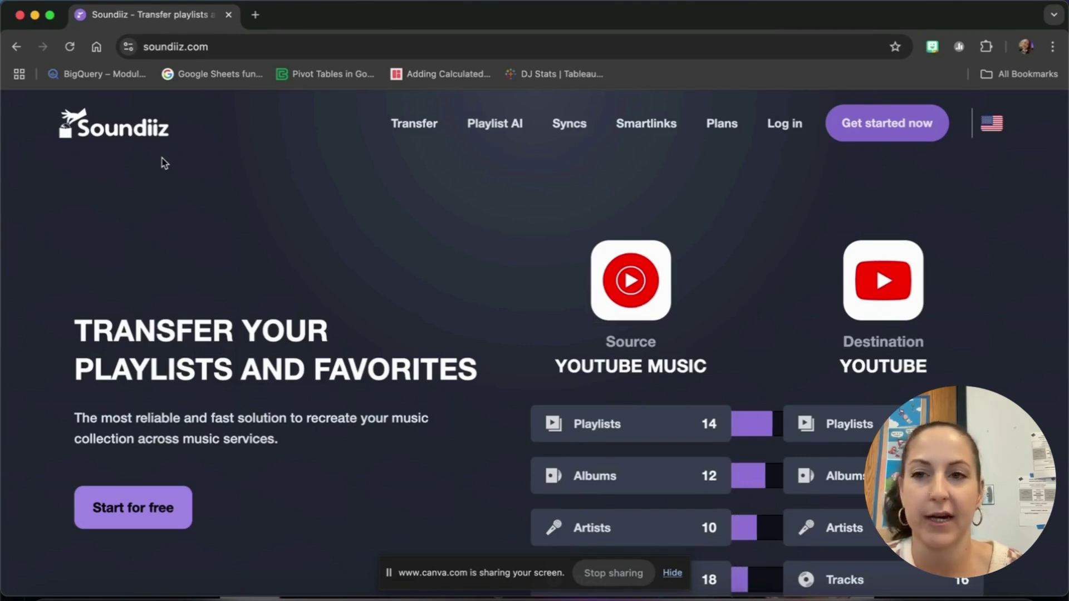
{"action": "left_click", "coordinate": [800, 135]}
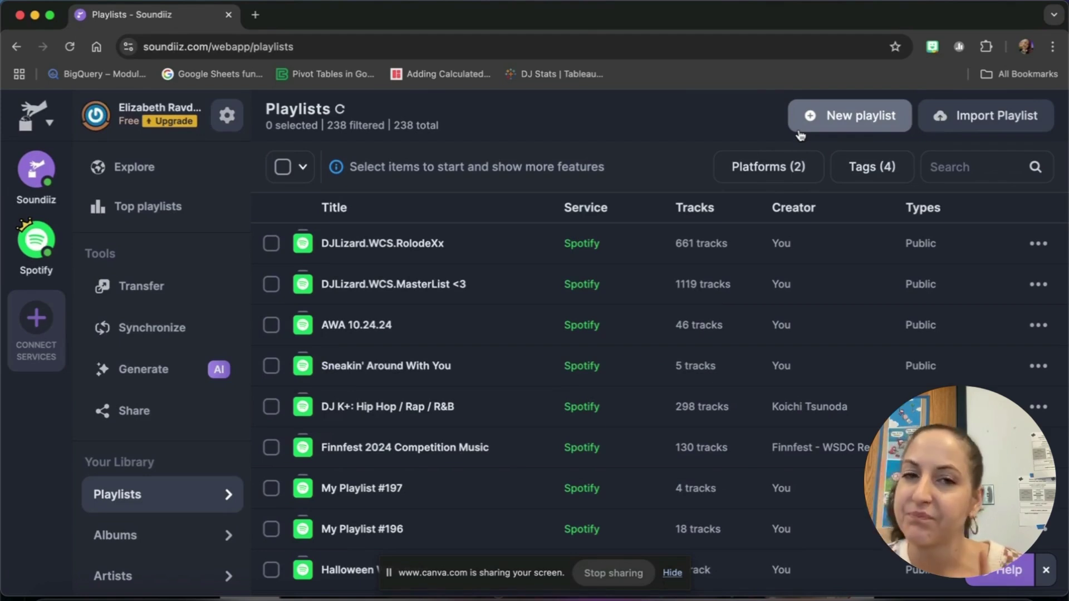
Step: Start a playlist import from plain text, paste the copied tracklist and check its lines
{"action": "left_click", "coordinate": [991, 124]}
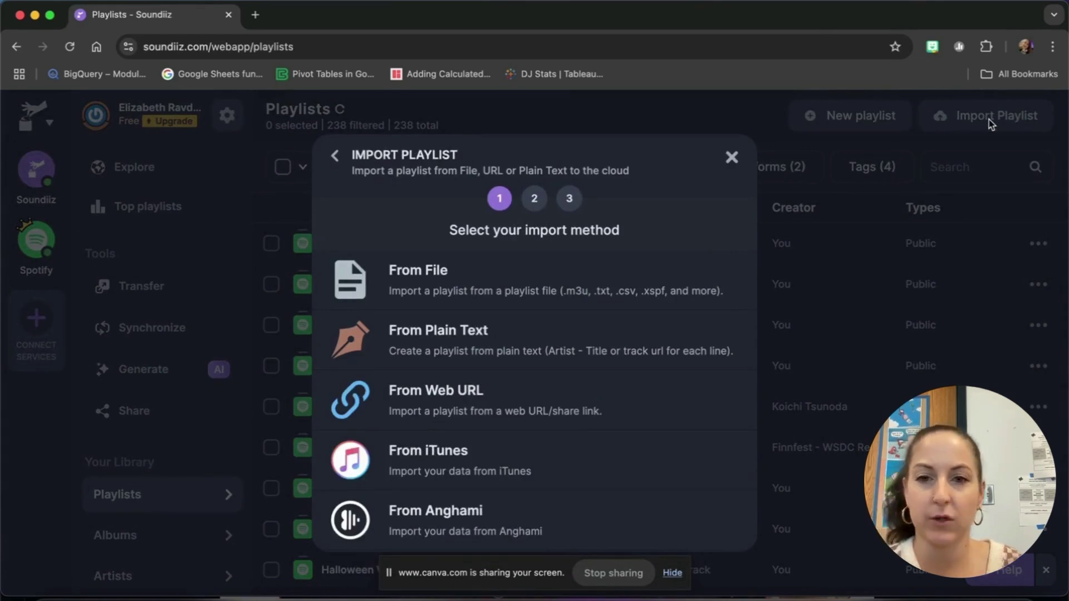
{"action": "left_click", "coordinate": [588, 328]}
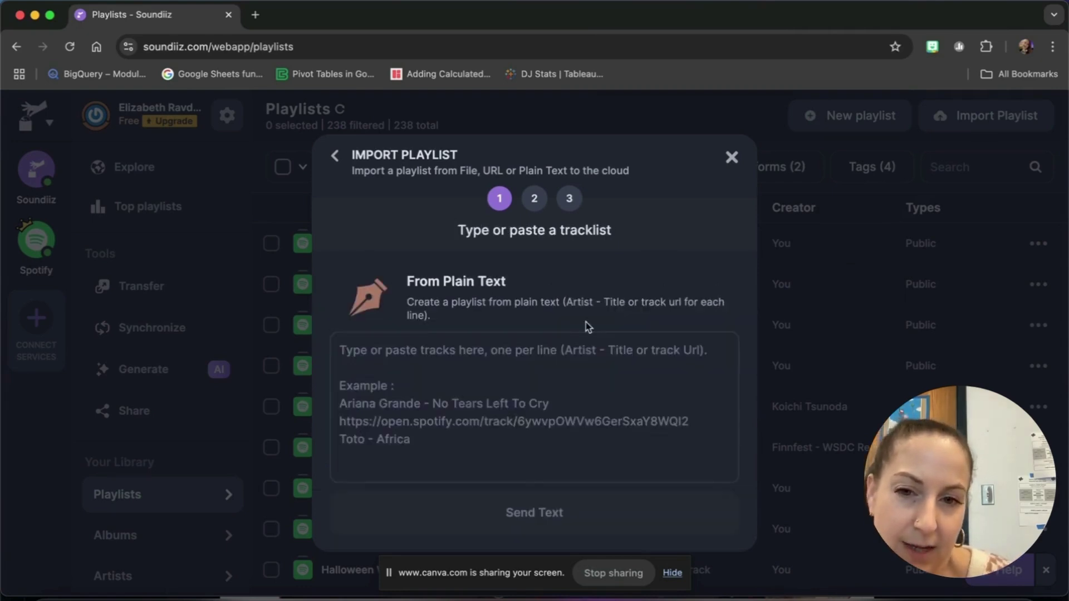
{"action": "left_click", "coordinate": [536, 347]}
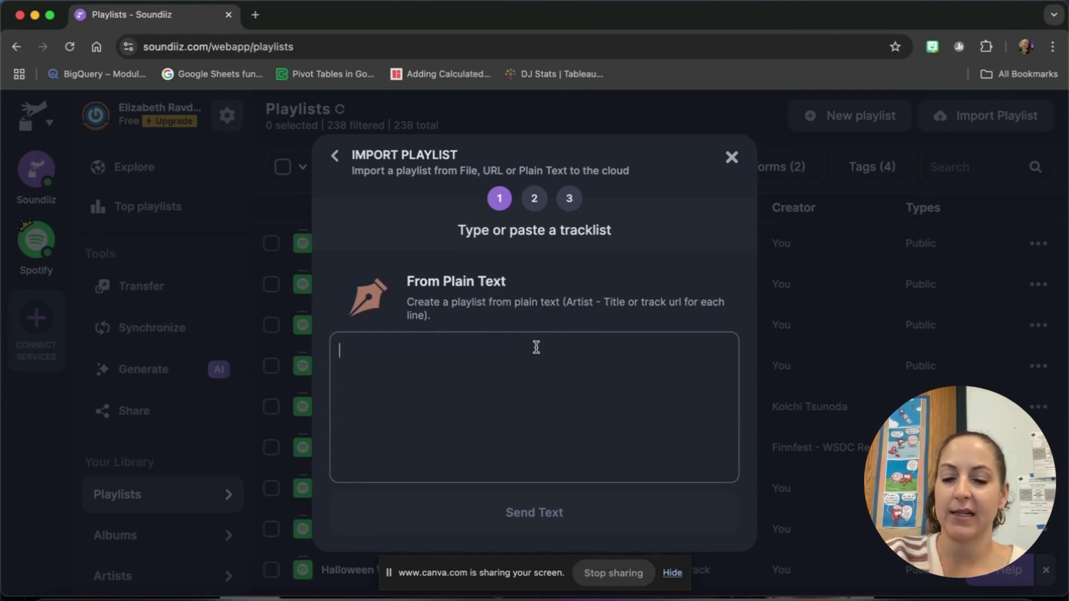
{"action": "key", "text": "super+v"}
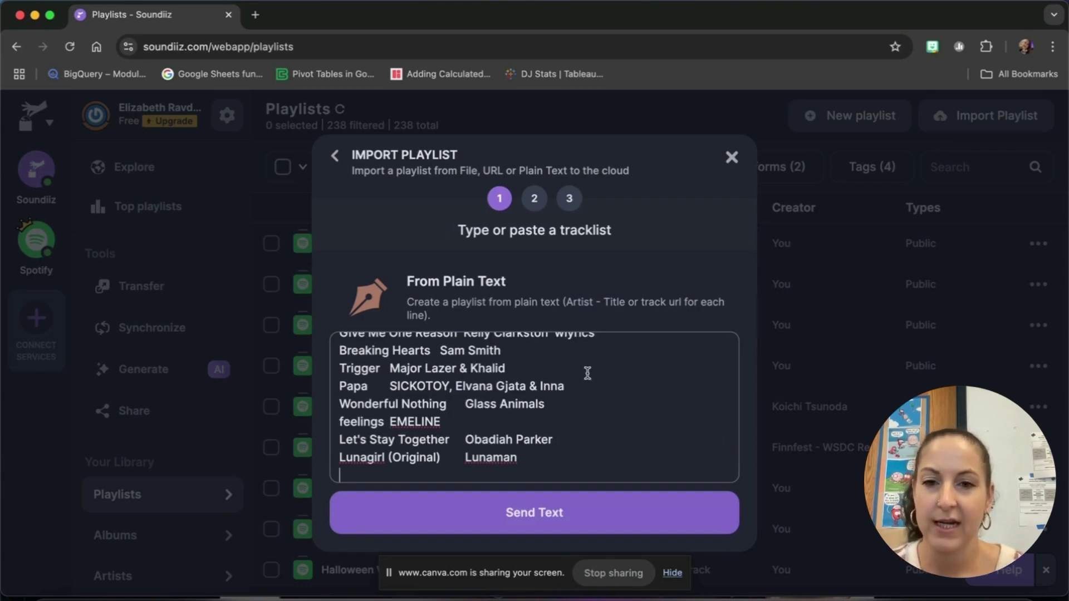
{"action": "scroll", "coordinate": [489, 385], "scroll_direction": "up", "scroll_amount": 5}
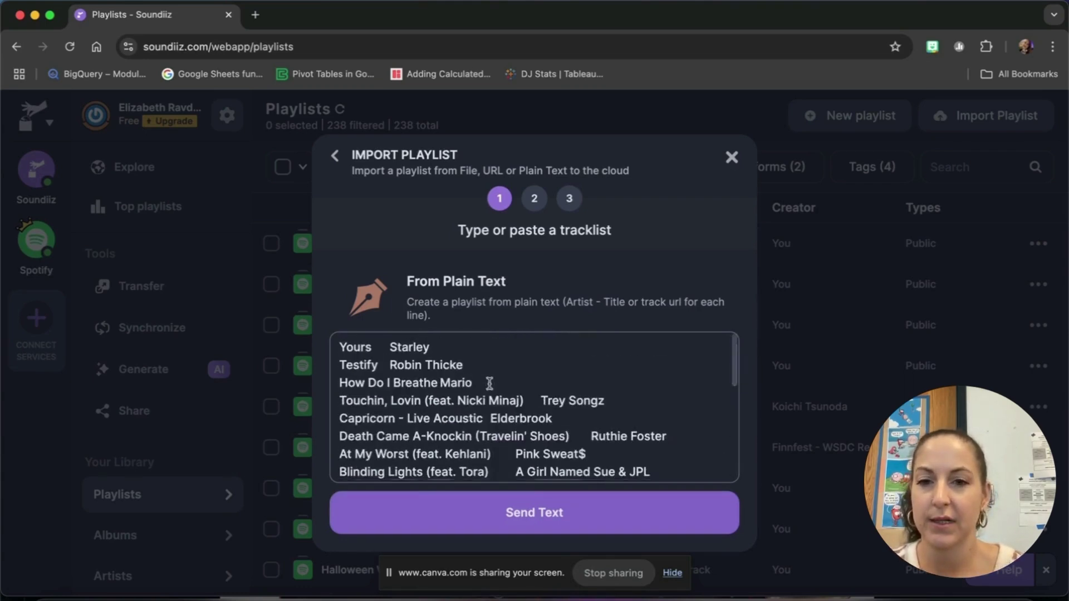
{"action": "scroll", "coordinate": [490, 384], "scroll_direction": "down", "scroll_amount": 6}
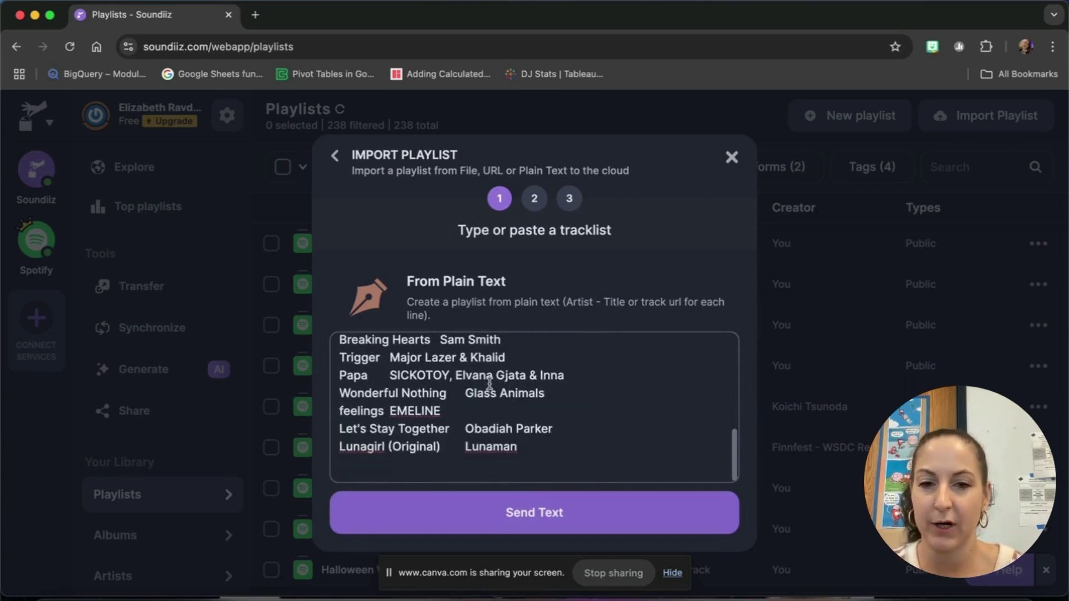
Step: Submit the pasted text, confirm all 20 tracks and choose to create a new playlist
{"action": "left_click", "coordinate": [477, 532]}
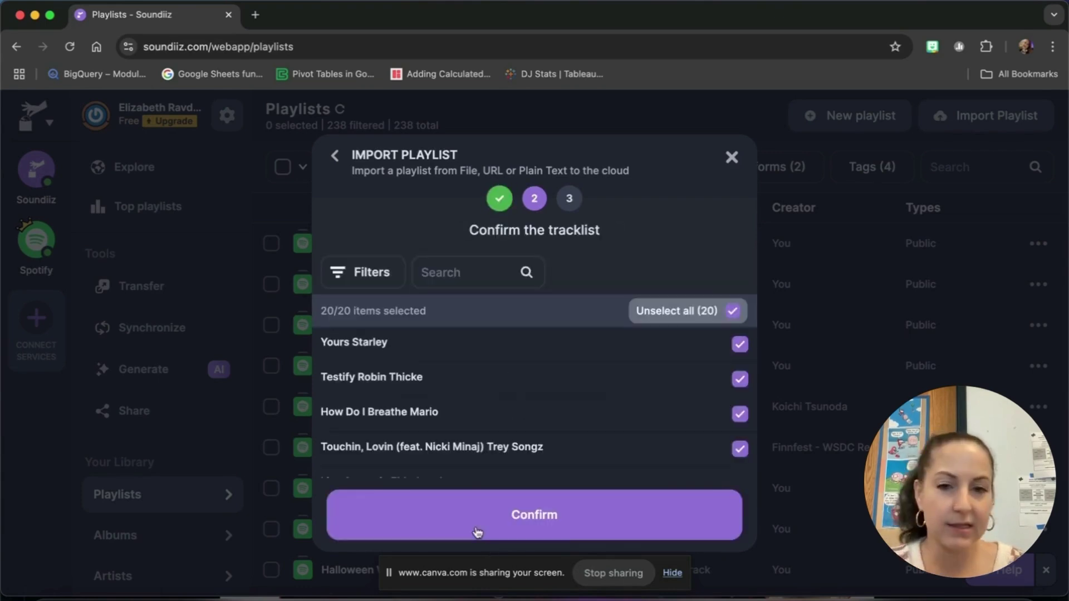
{"action": "left_click", "coordinate": [477, 530]}
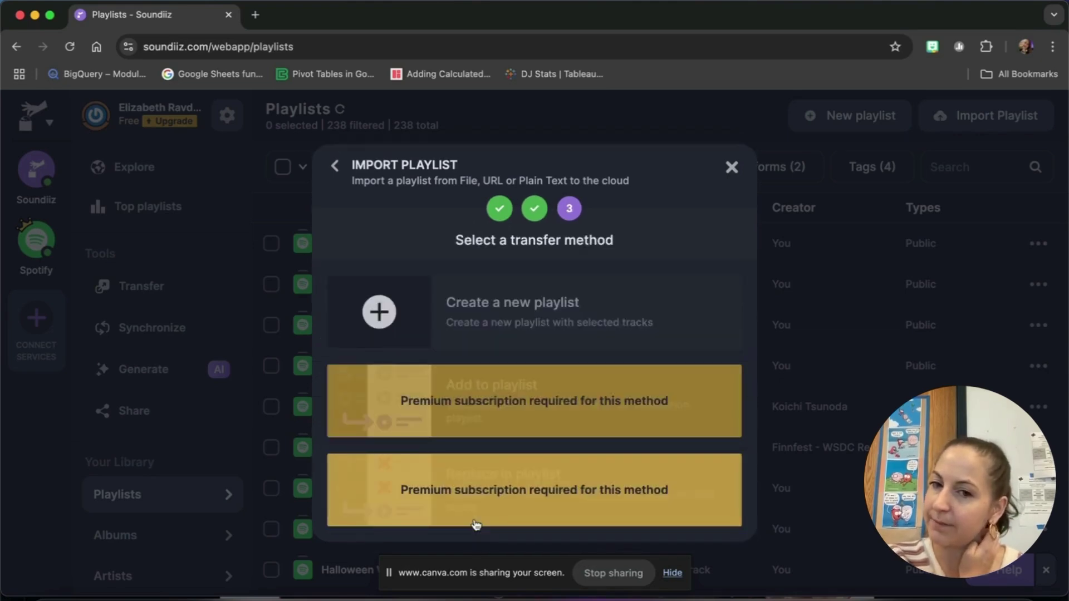
{"action": "left_click", "coordinate": [515, 313]}
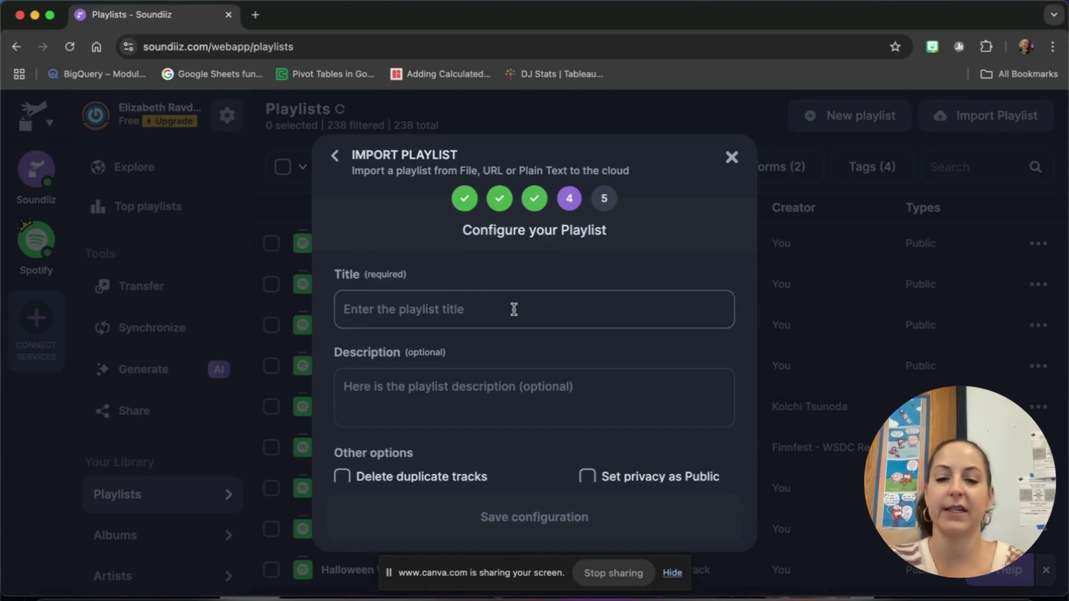
Step: Title the new playlist "AWA 11.7.24" and save its configuration
{"action": "type", "text": "AWA"}
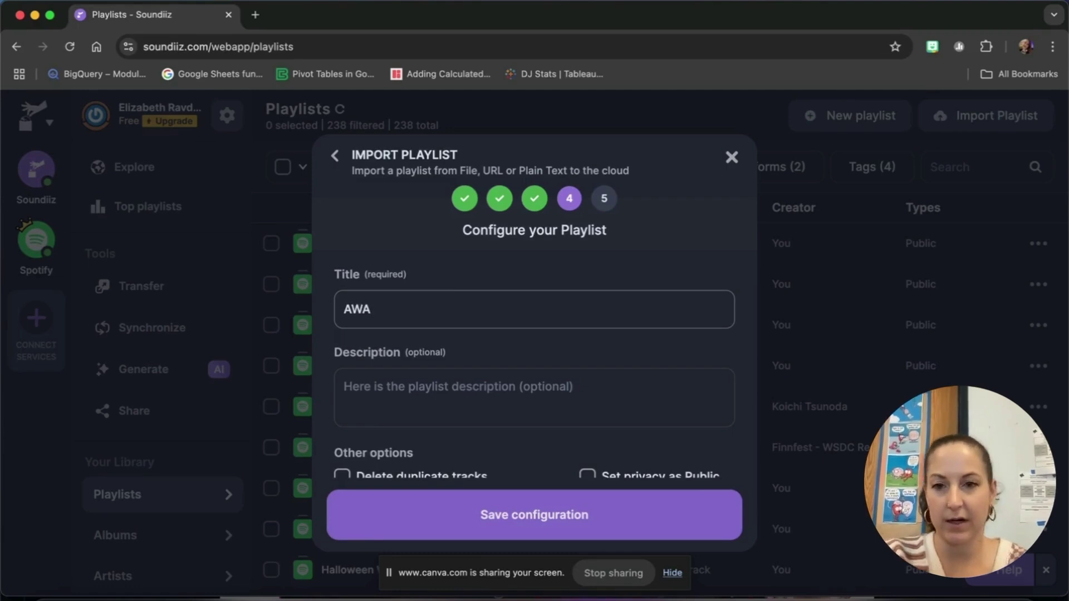
{"action": "type", "text": " 11.7."}
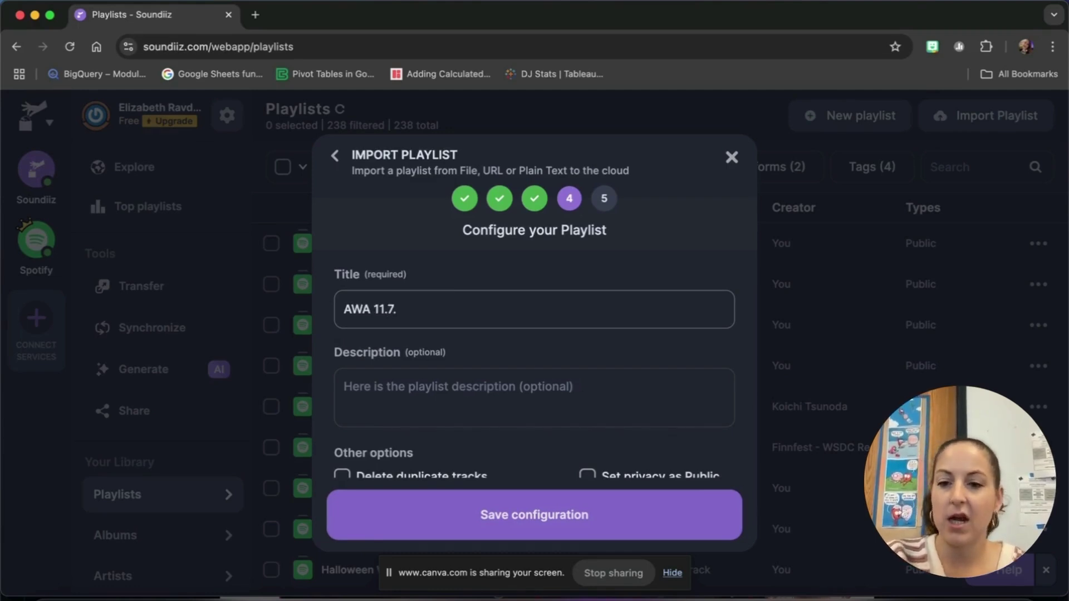
{"action": "type", "text": "24"}
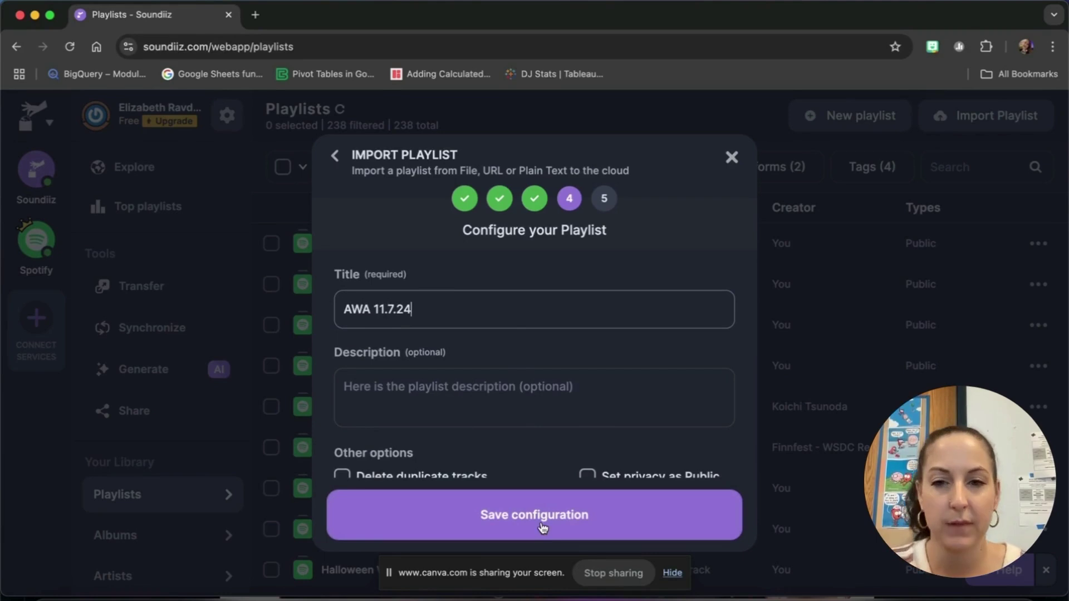
{"action": "left_click", "coordinate": [543, 528]}
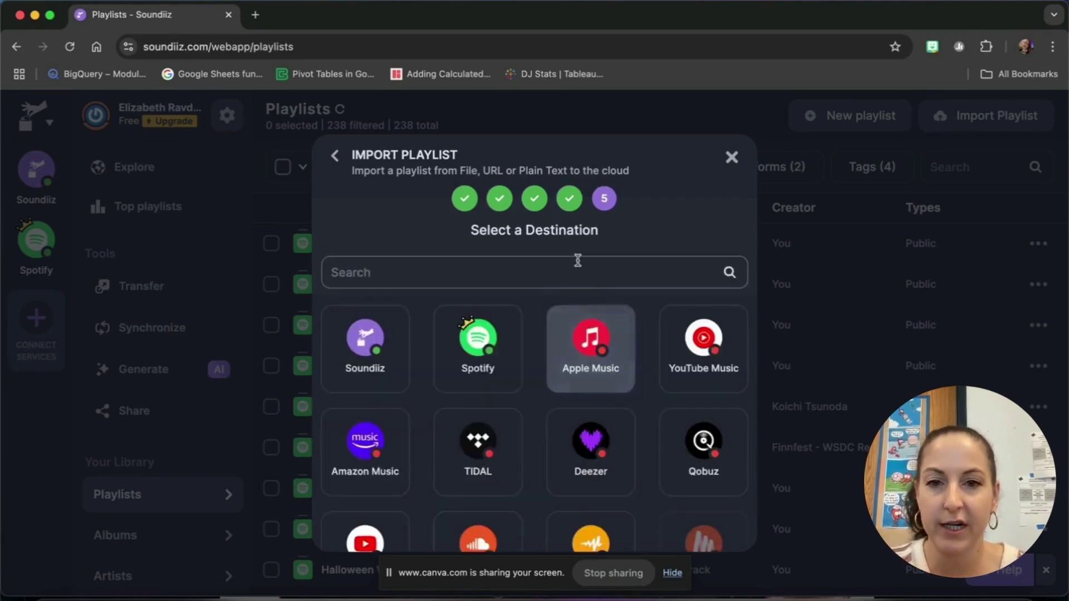
Step: Choose Spotify as the playlist's destination and review the tracks listed under the conversion errors
{"action": "left_click", "coordinate": [478, 343]}
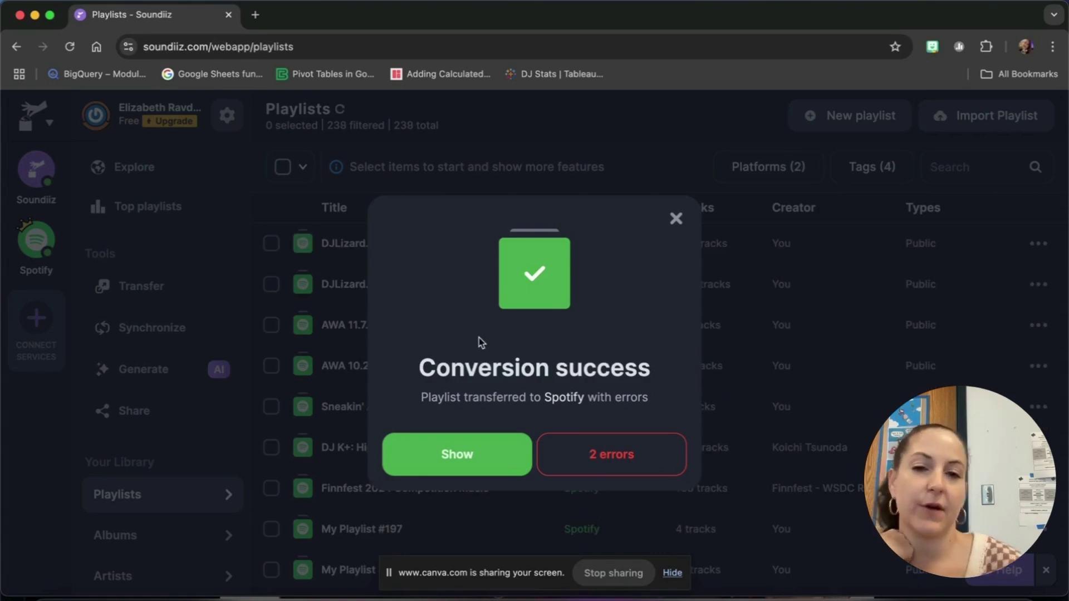
{"action": "left_click", "coordinate": [617, 464]}
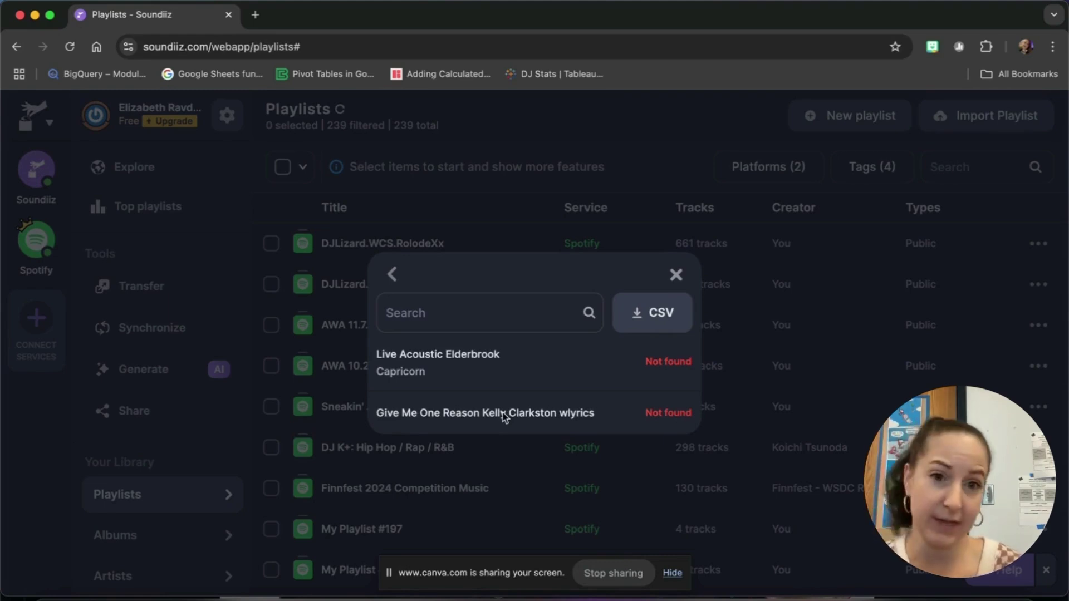
{"action": "left_click", "coordinate": [393, 274]}
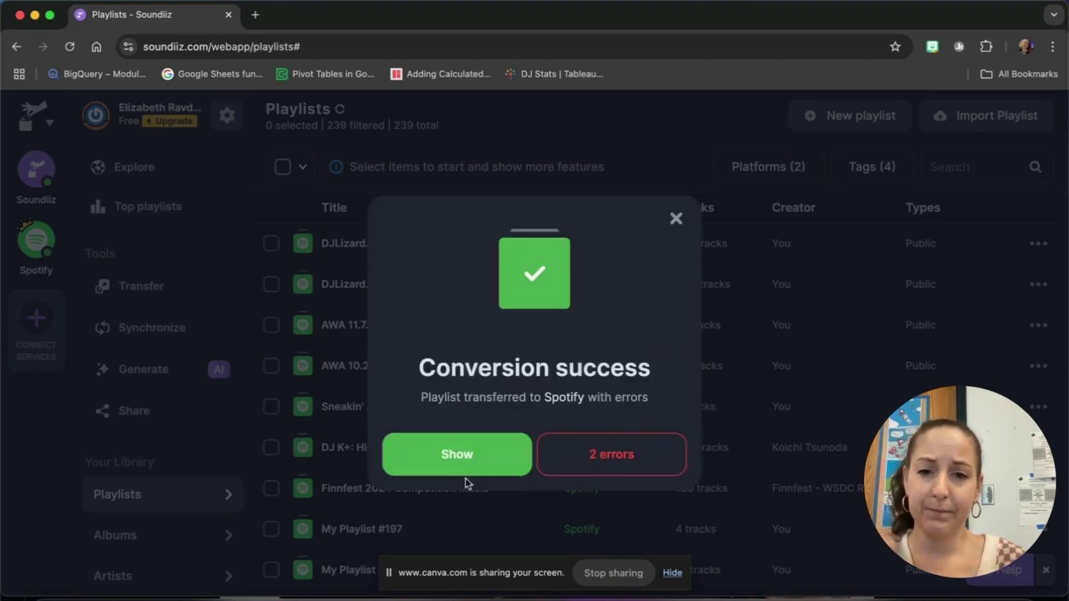
Step: Show the converted playlist in Soundiiz and dismiss the social media prompt
{"action": "left_click", "coordinate": [459, 454]}
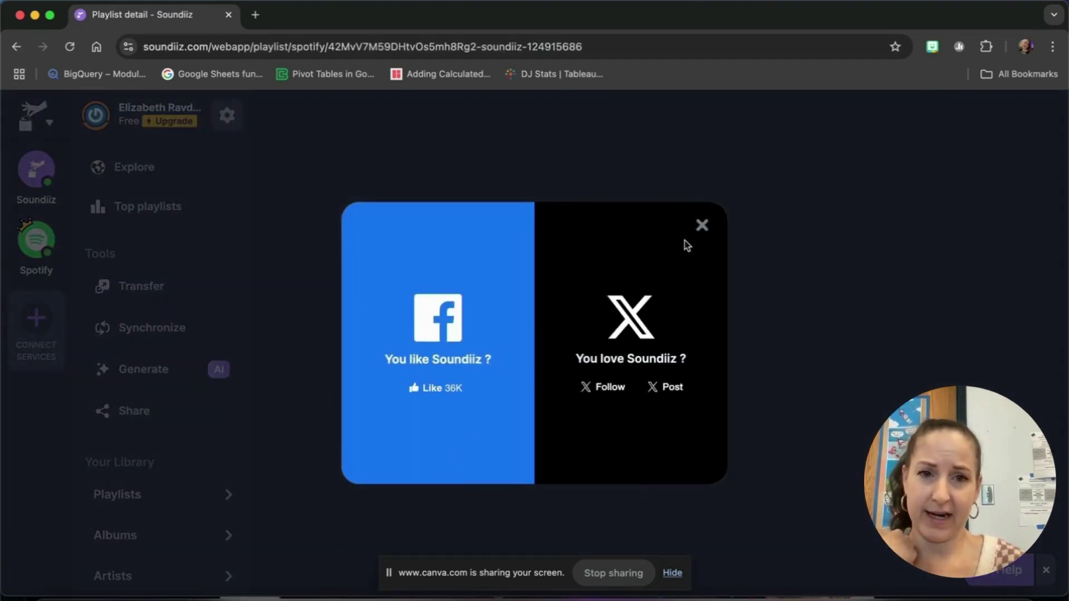
{"action": "left_click", "coordinate": [703, 226]}
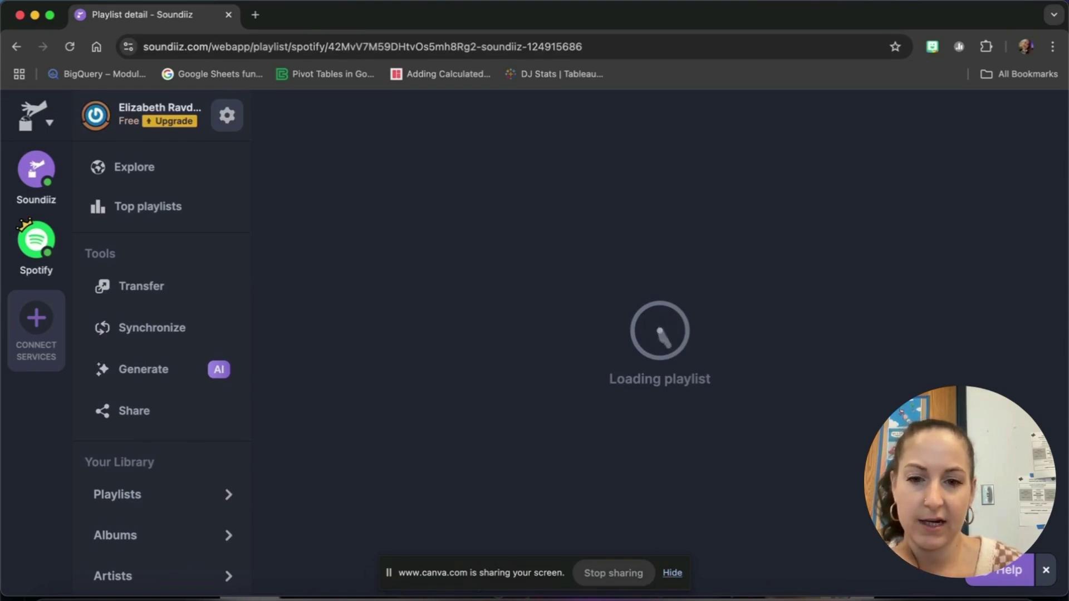
Step: Switch to the Spotify app, enlarge its window, open the "AWA 11.7.24" playlist and check its full track list
{"action": "left_click", "coordinate": [858, 600]}
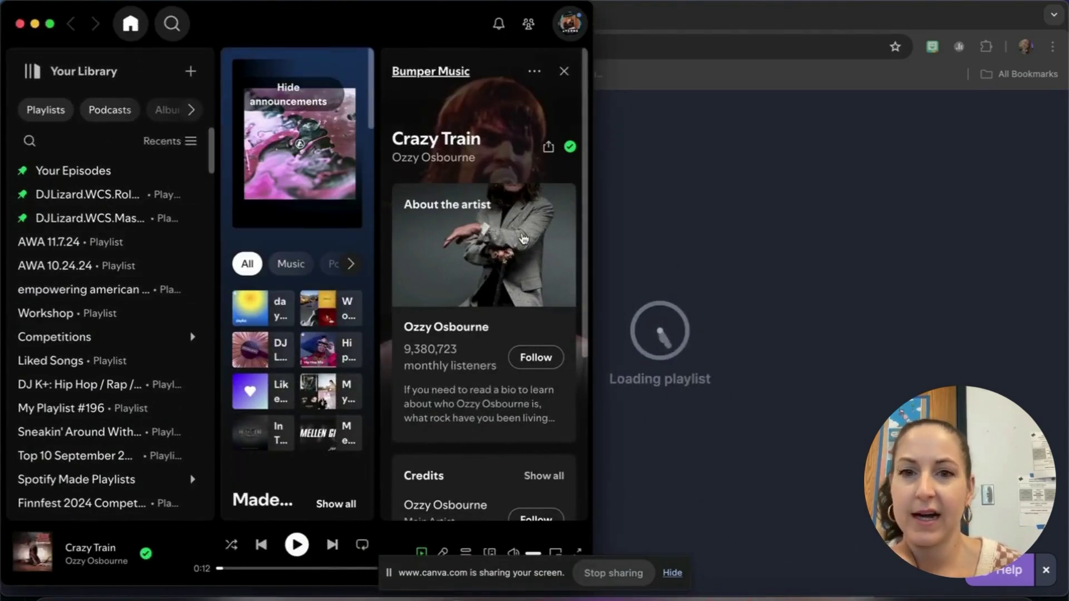
{"action": "double_click", "coordinate": [108, 40]}
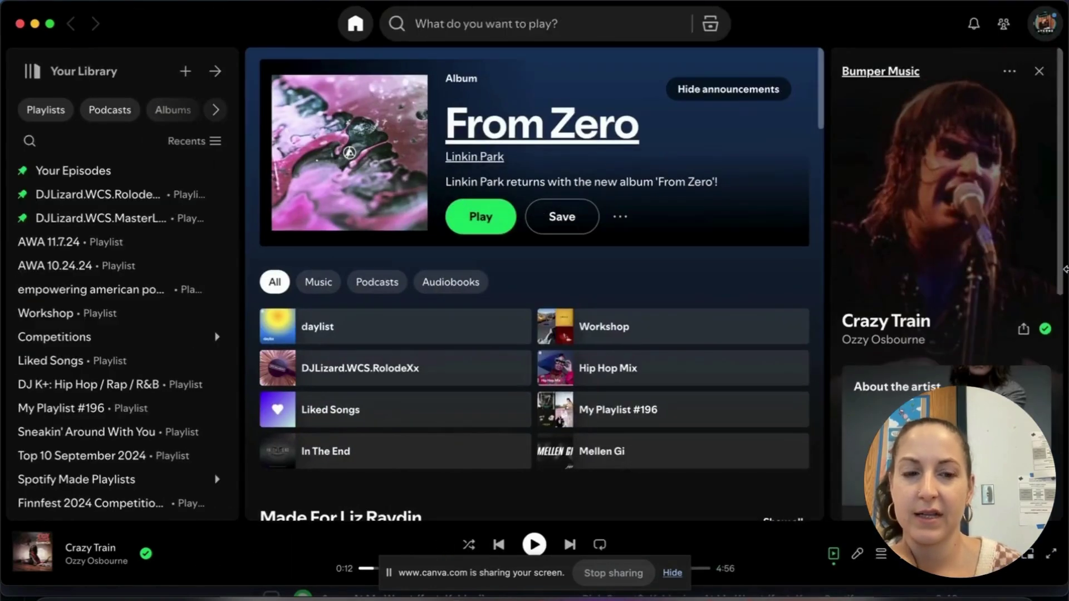
{"action": "left_click", "coordinate": [86, 245]}
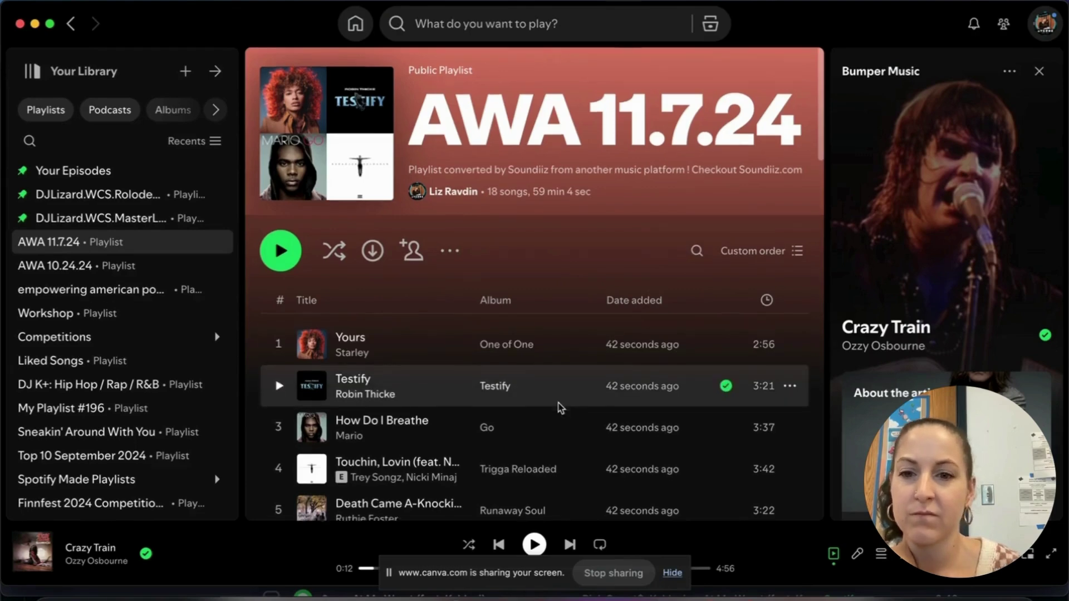
{"action": "scroll", "coordinate": [560, 408], "scroll_direction": "down", "scroll_amount": 3}
{"action": "scroll", "coordinate": [560, 408], "scroll_direction": "down", "scroll_amount": 4}
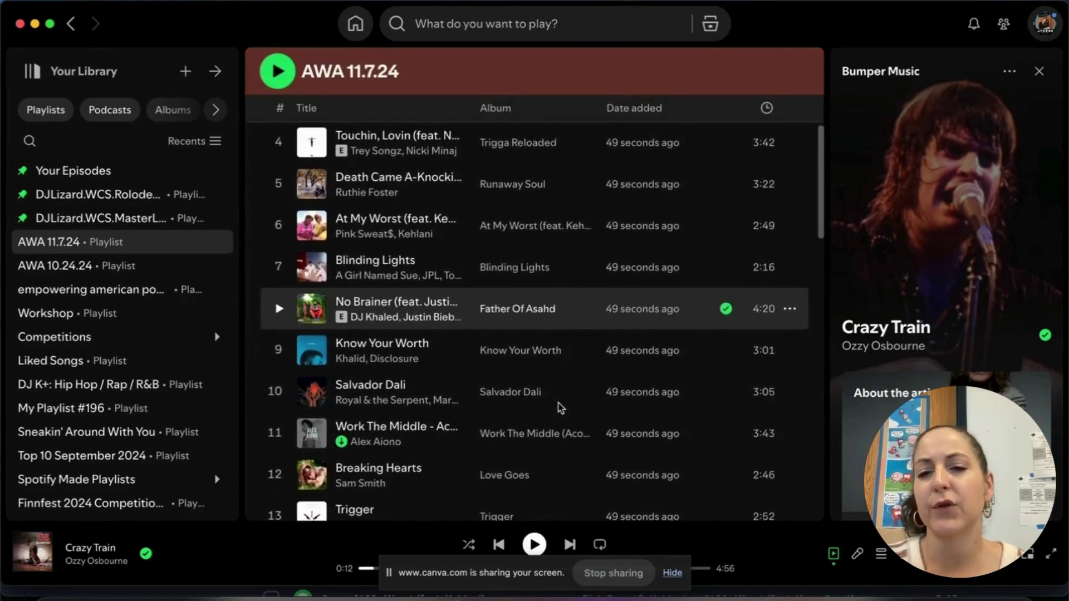
{"action": "scroll", "coordinate": [560, 409], "scroll_direction": "down", "scroll_amount": 1}
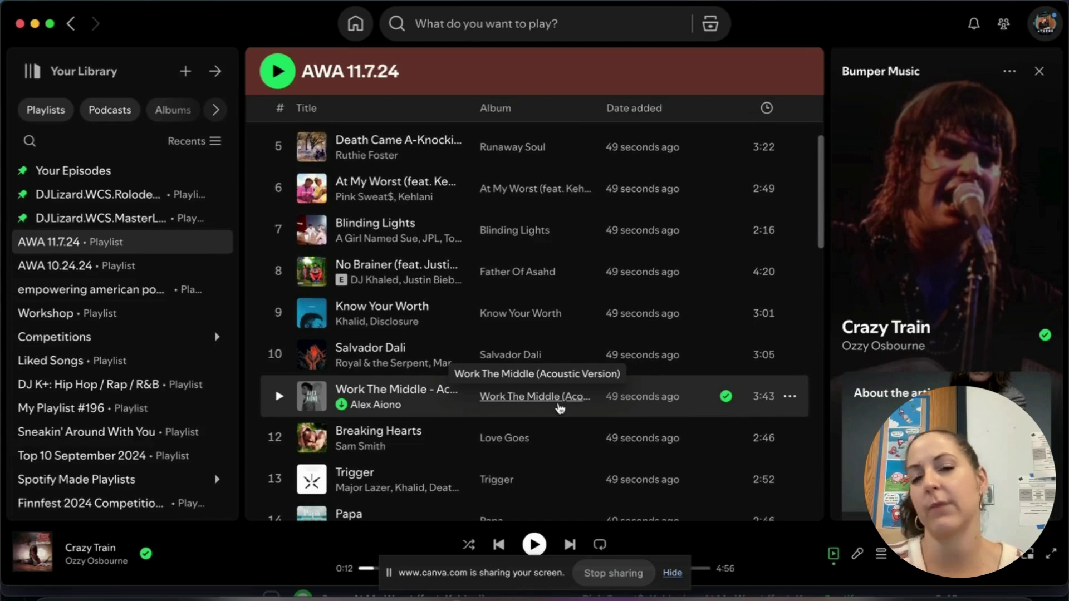
{"action": "scroll", "coordinate": [559, 408], "scroll_direction": "down", "scroll_amount": 4}
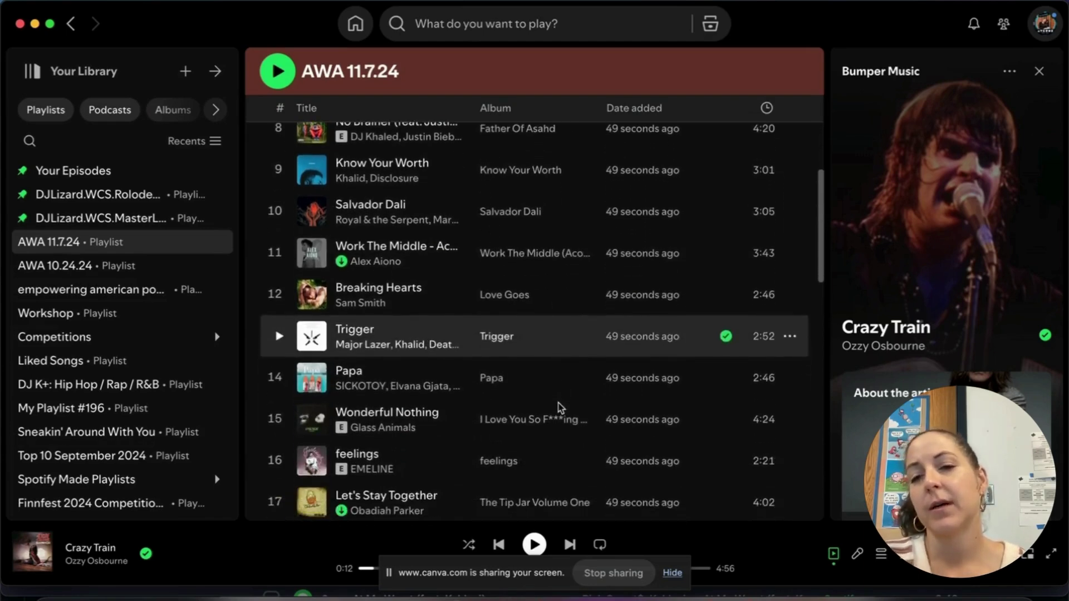
{"action": "scroll", "coordinate": [560, 408], "scroll_direction": "down", "scroll_amount": 7}
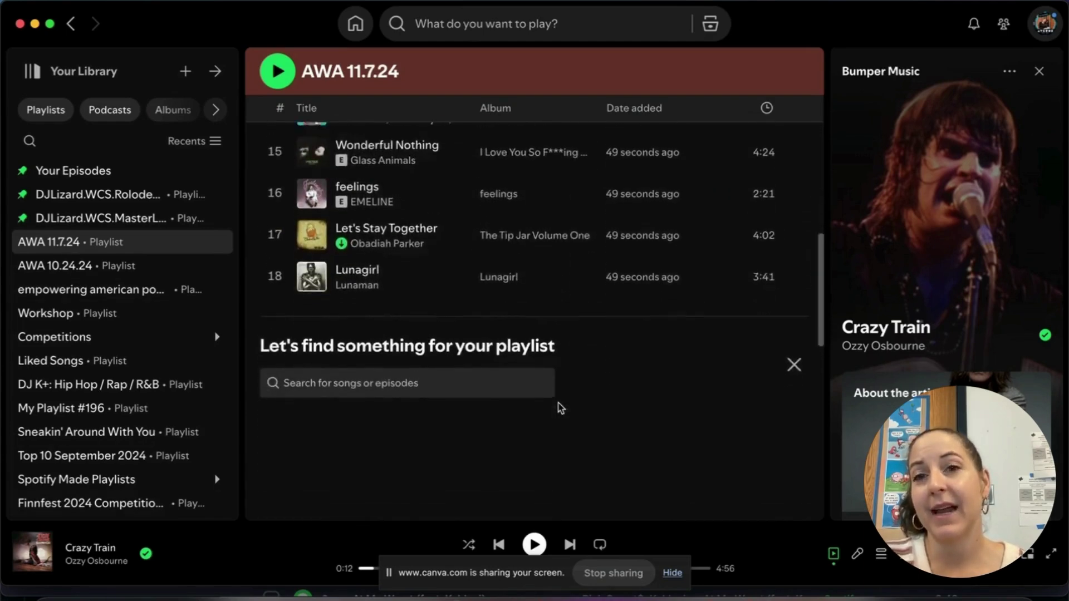
{"action": "scroll", "coordinate": [560, 409], "scroll_direction": "up", "scroll_amount": 20}
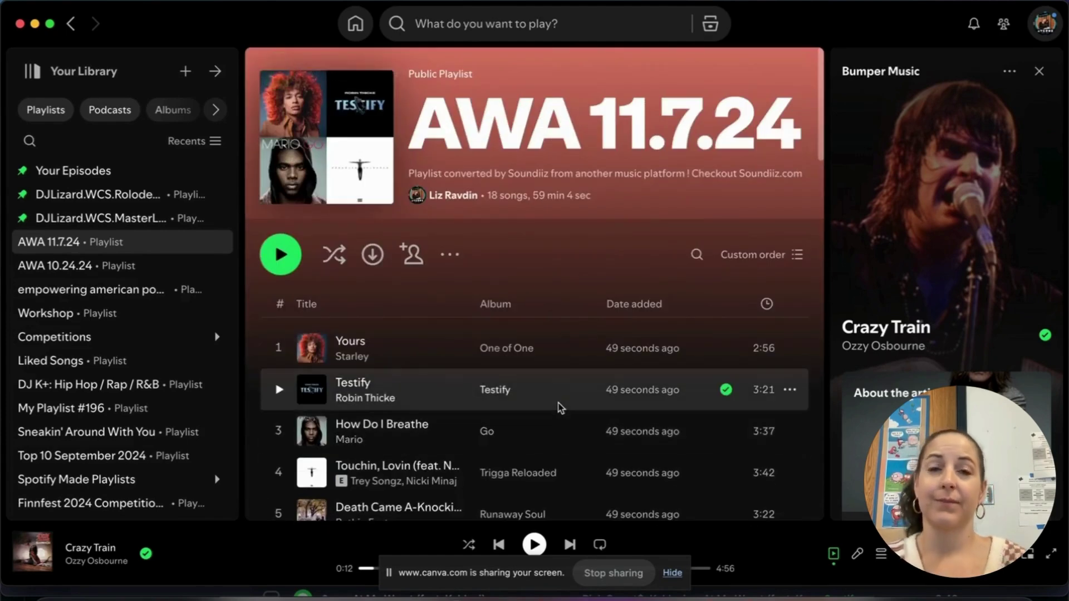